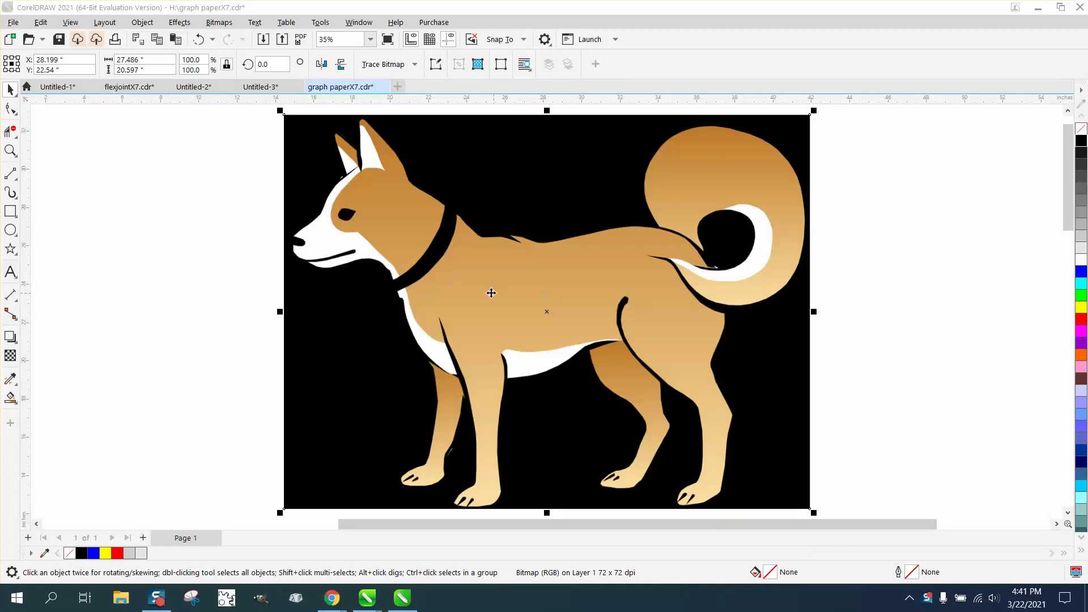
Place a copy of the dog bitmap beside the original, scale it down to about 3 inches wide and reposition it
{"action": "left_click", "coordinate": [539, 349]}
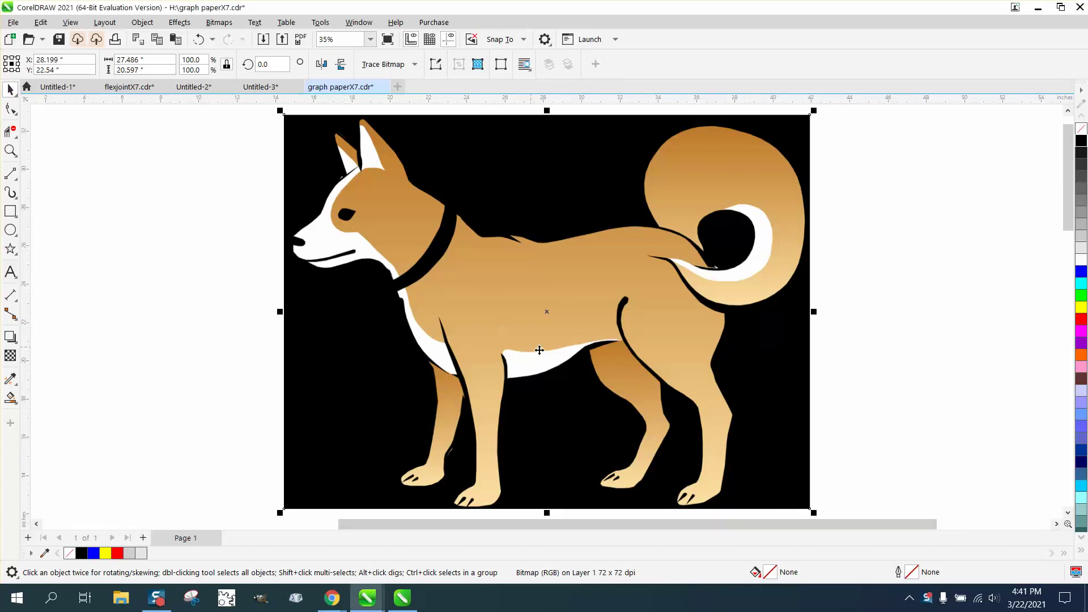
{"action": "scroll", "coordinate": [647, 376], "scroll_direction": "down", "scroll_amount": 2}
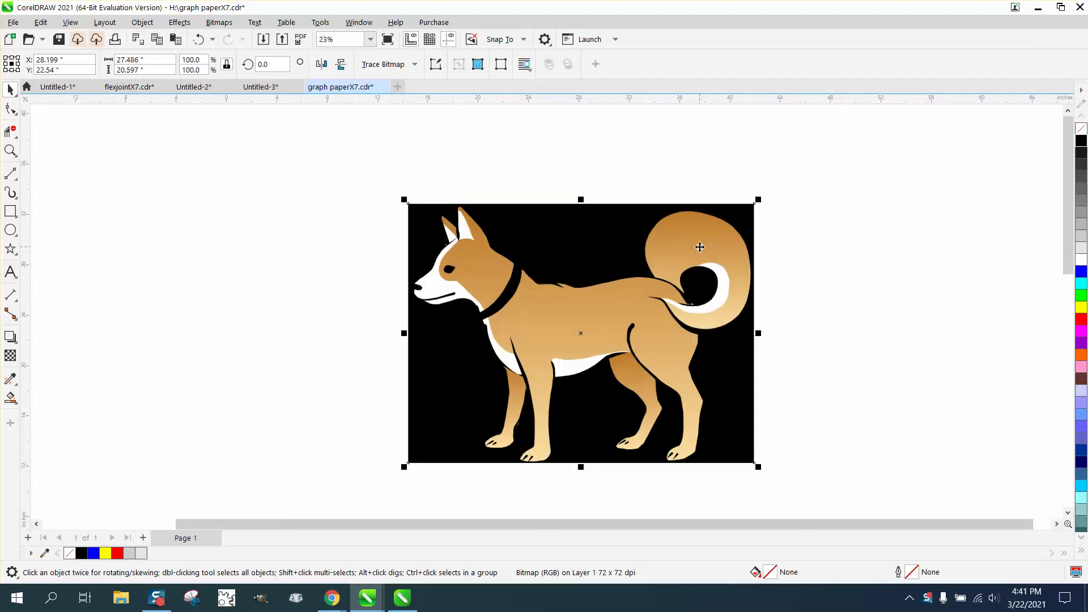
{"action": "scroll", "coordinate": [712, 243], "scroll_direction": "down", "scroll_amount": 2}
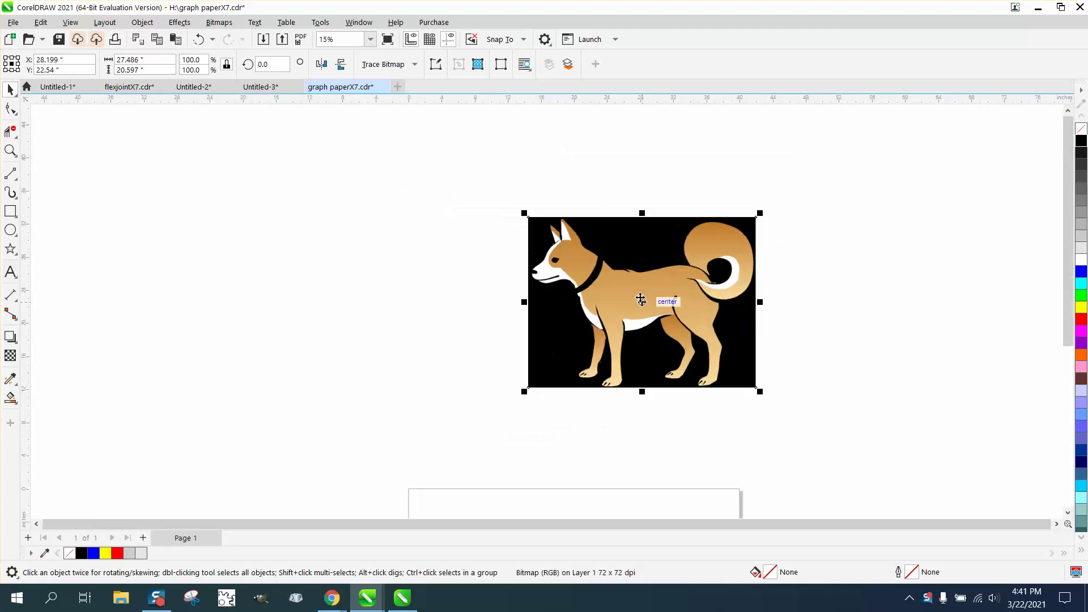
{"action": "left_click_drag", "start_coordinate": [640, 299], "coordinate": [321, 301]}
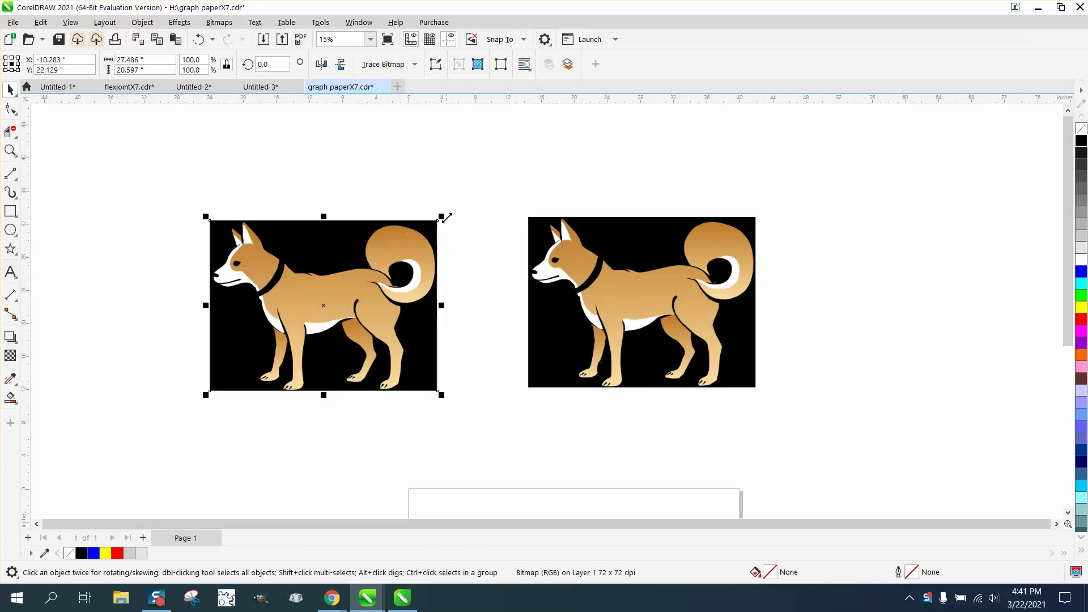
{"action": "left_click_drag", "start_coordinate": [447, 218], "coordinate": [236, 372]}
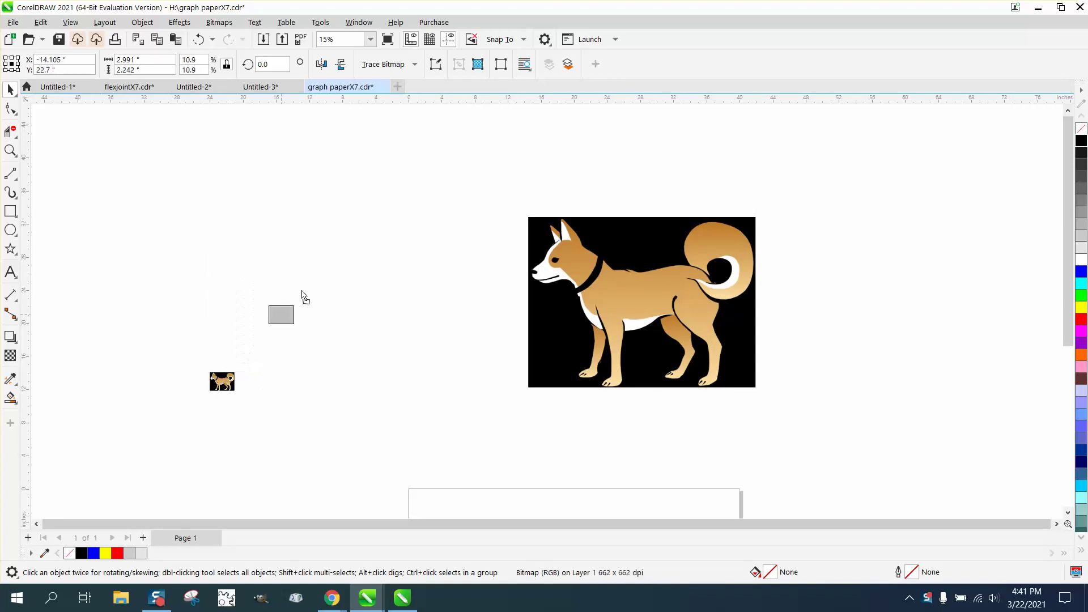
{"action": "left_click_drag", "start_coordinate": [304, 297], "coordinate": [389, 232]}
Trace the small dog bitmap with the Clipart outline trace, keeping automatic background removal and the original image
{"action": "left_click", "coordinate": [11, 151]}
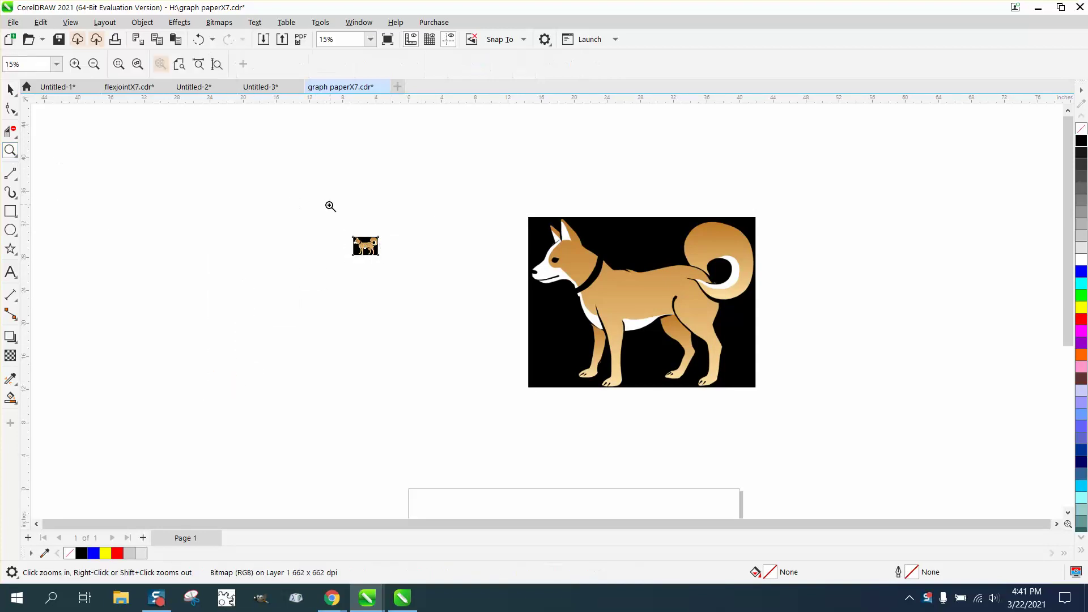
{"action": "left_click_drag", "start_coordinate": [330, 206], "coordinate": [393, 281]}
{"action": "left_click", "coordinate": [10, 89]}
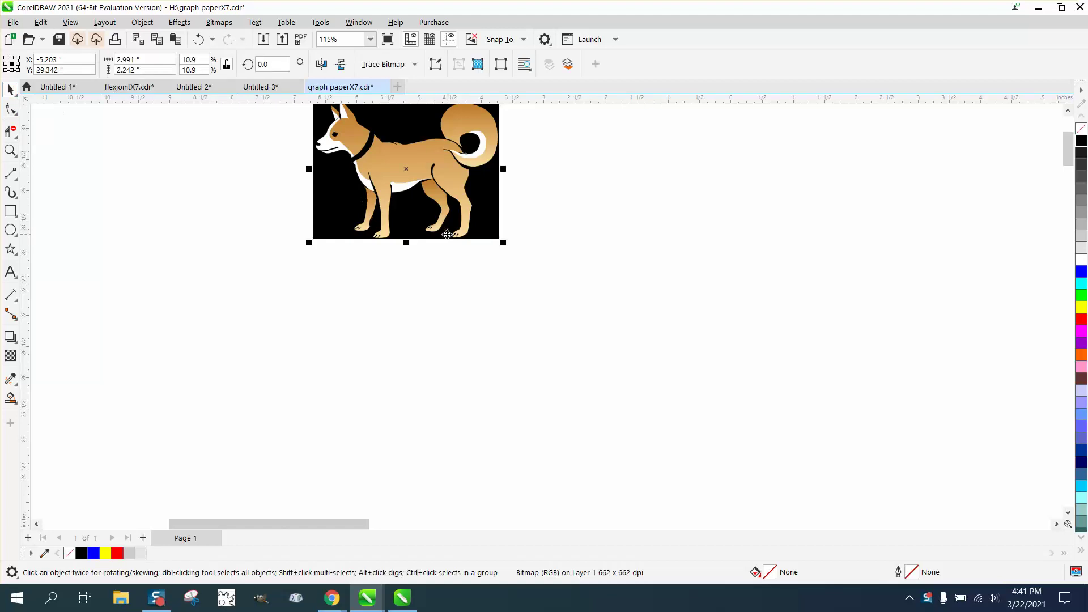
{"action": "left_click_drag", "start_coordinate": [426, 187], "coordinate": [425, 225]}
{"action": "left_click", "coordinate": [414, 64]}
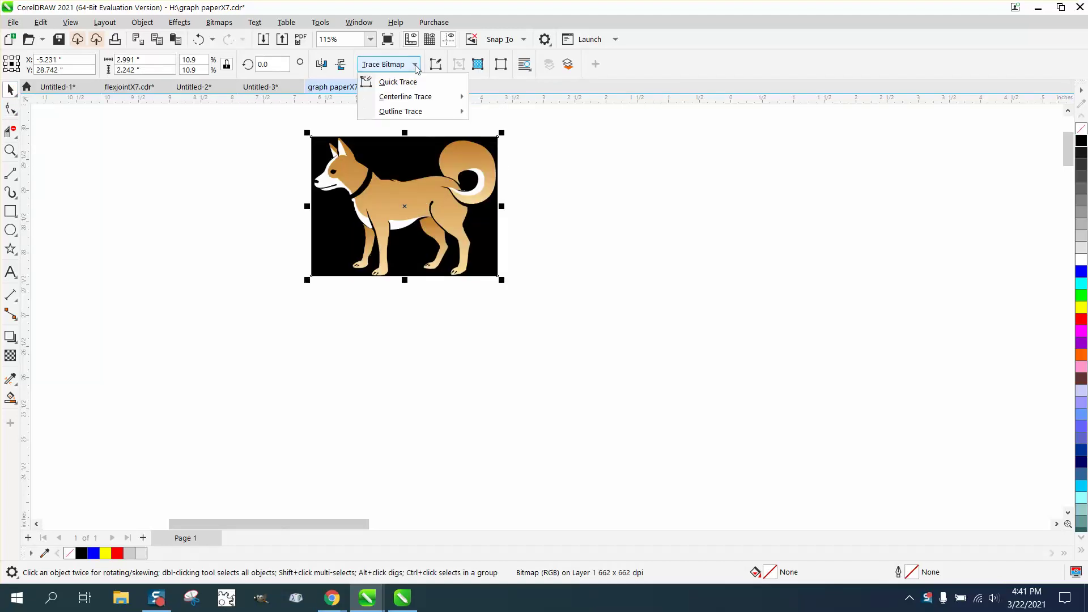
{"action": "mouse_move", "coordinate": [410, 113]}
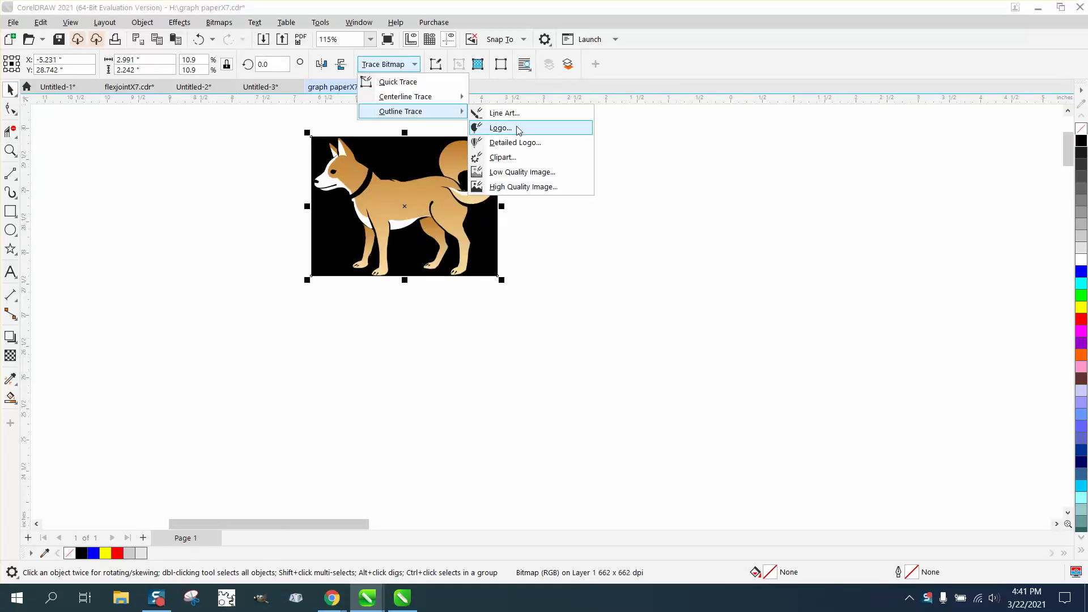
{"action": "left_click", "coordinate": [502, 157]}
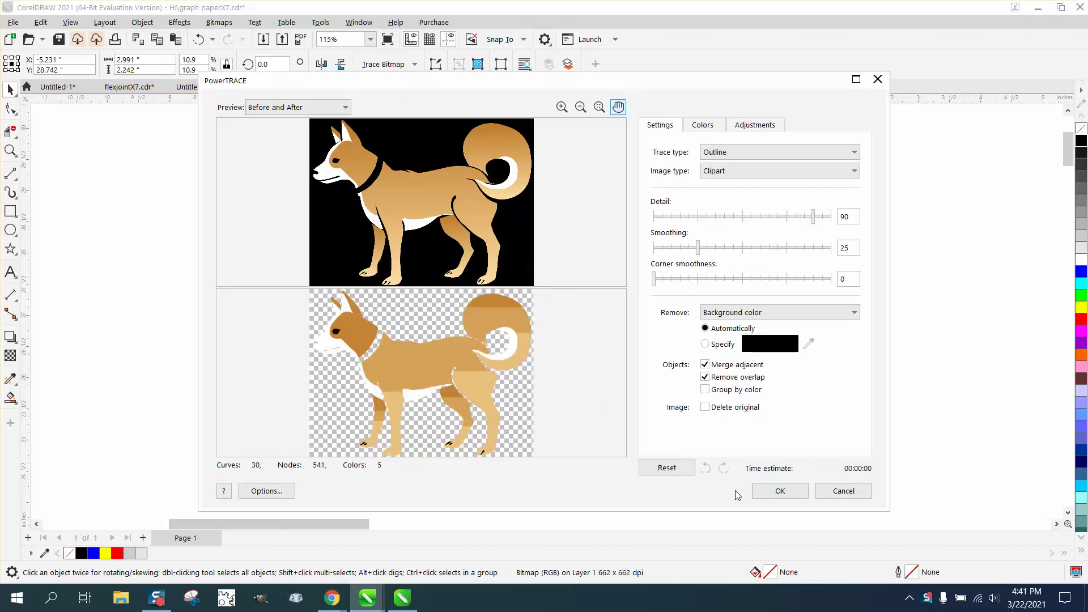
{"action": "left_click", "coordinate": [779, 492]}
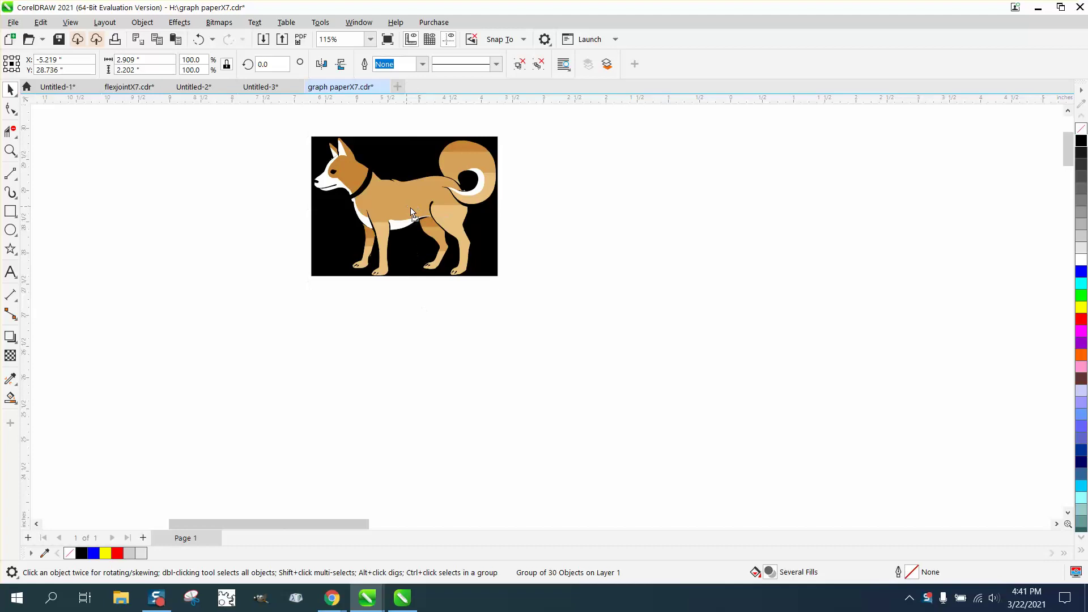
Move the traced dog off the bitmap into the empty area beside it and ungroup it
{"action": "left_click_drag", "start_coordinate": [412, 214], "coordinate": [667, 229]}
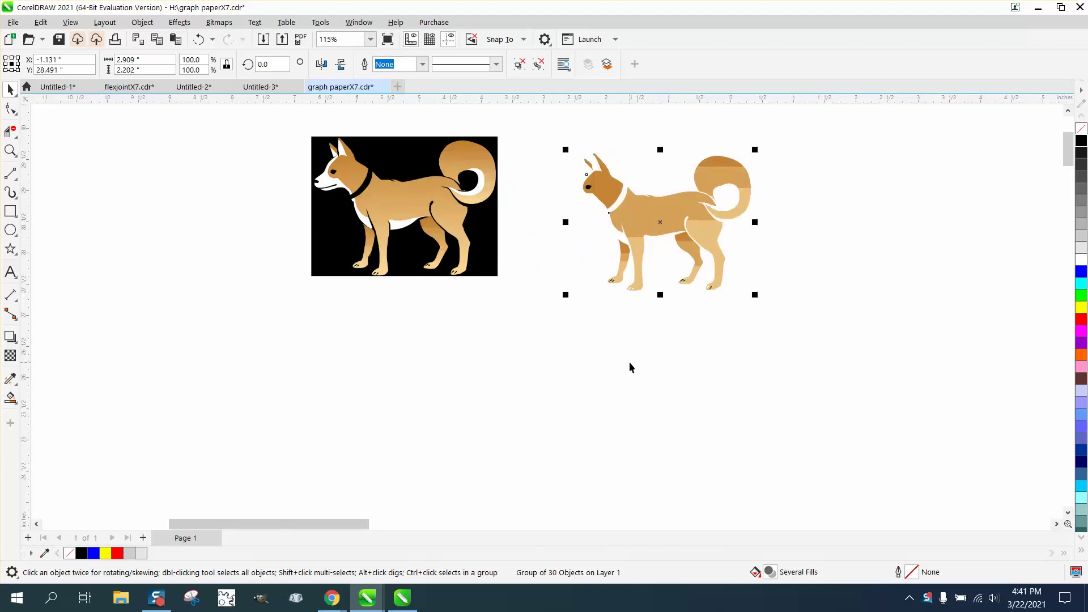
{"action": "left_click", "coordinate": [141, 23]}
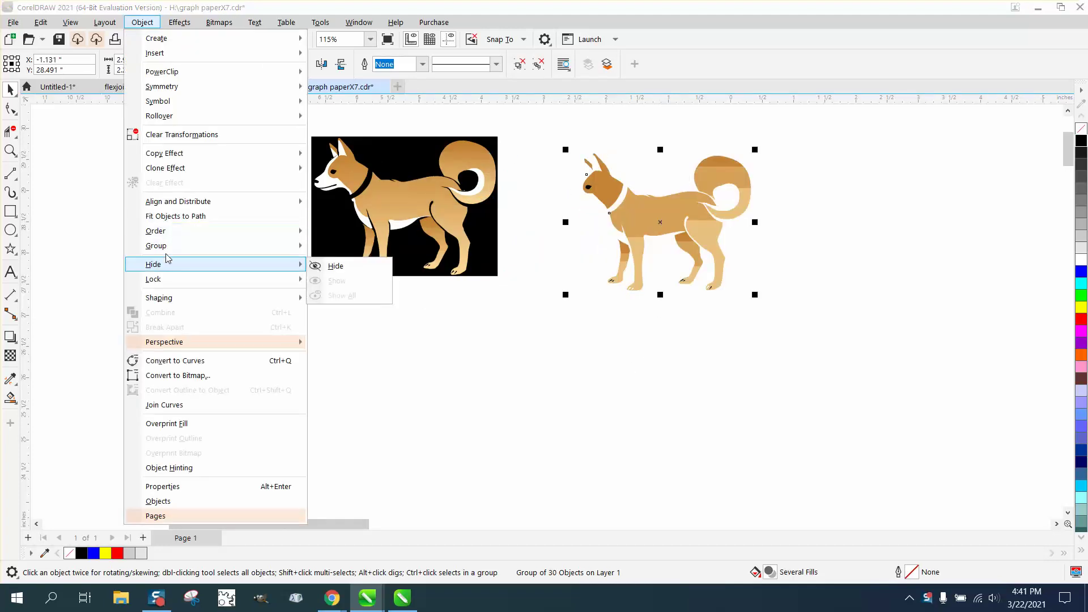
{"action": "mouse_move", "coordinate": [221, 246]}
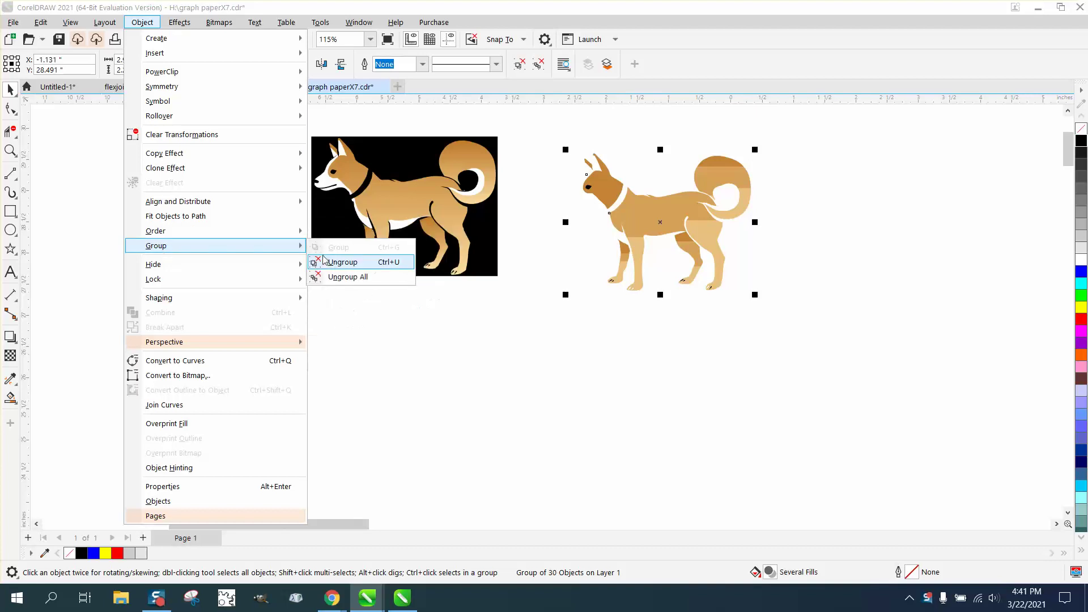
{"action": "left_click", "coordinate": [357, 264]}
Create a boundary around all the traced dog pieces, give it a black outline and move it 4 inches to the right of the trace
{"action": "left_click_drag", "start_coordinate": [548, 126], "coordinate": [823, 324]}
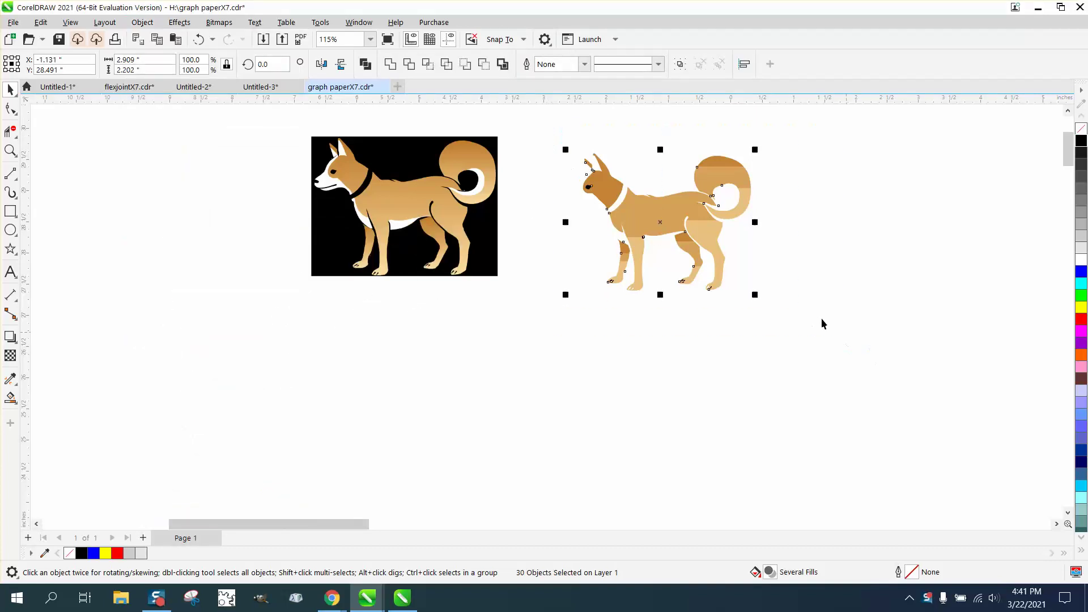
{"action": "left_click", "coordinate": [503, 65]}
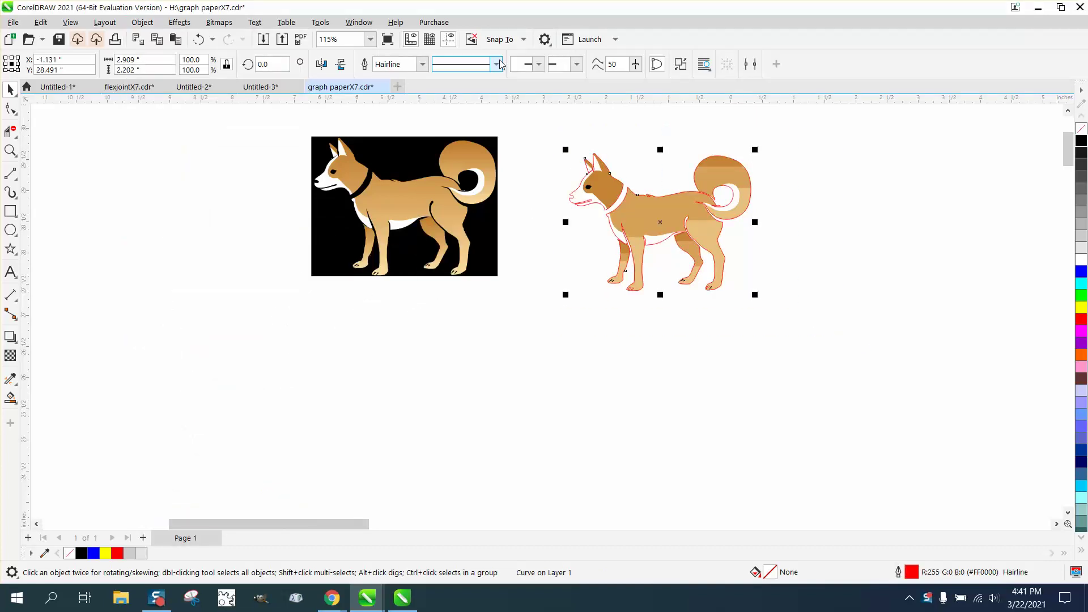
{"action": "right_click", "coordinate": [1081, 141]}
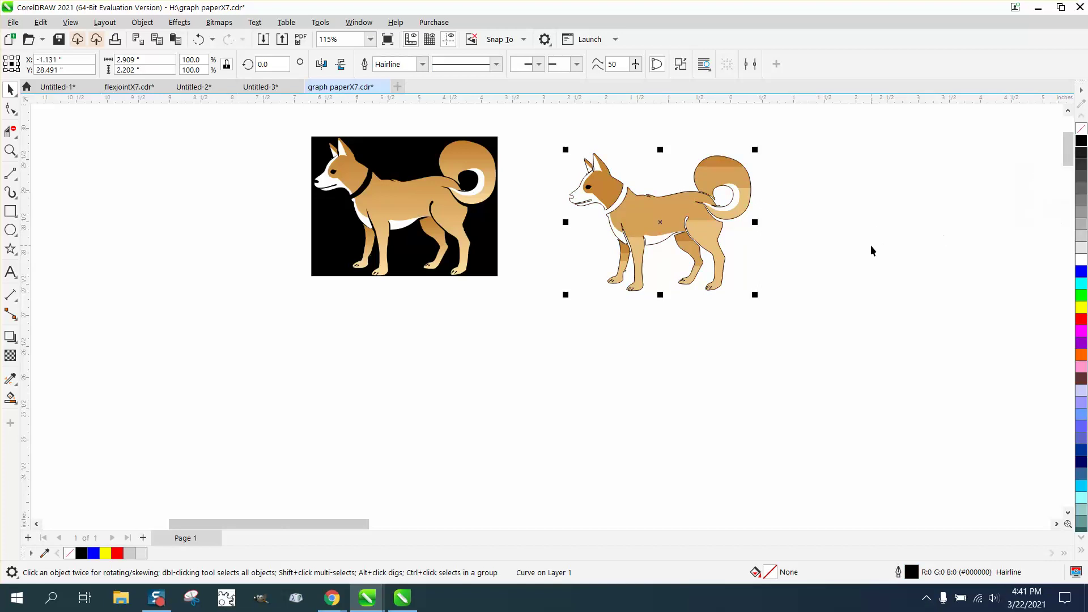
{"action": "key", "text": "Right"}
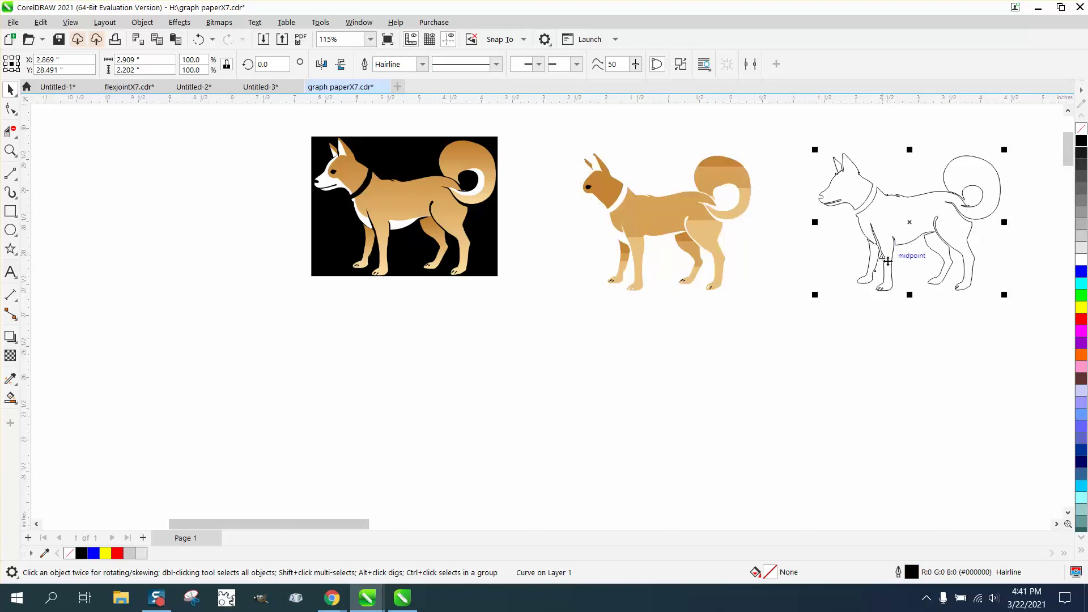
{"action": "left_click", "coordinate": [828, 339]}
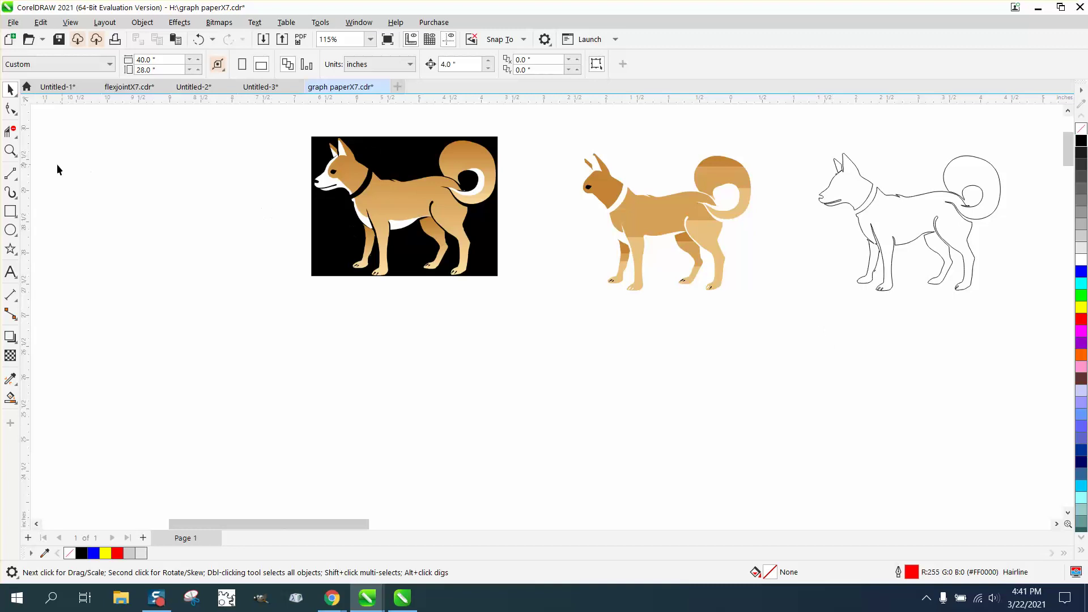
Delete the nodes forming the small jagged spike at the inner base of the tail curl on the outline dog
{"action": "left_click", "coordinate": [10, 150]}
{"action": "left_click_drag", "start_coordinate": [964, 211], "coordinate": [994, 230]}
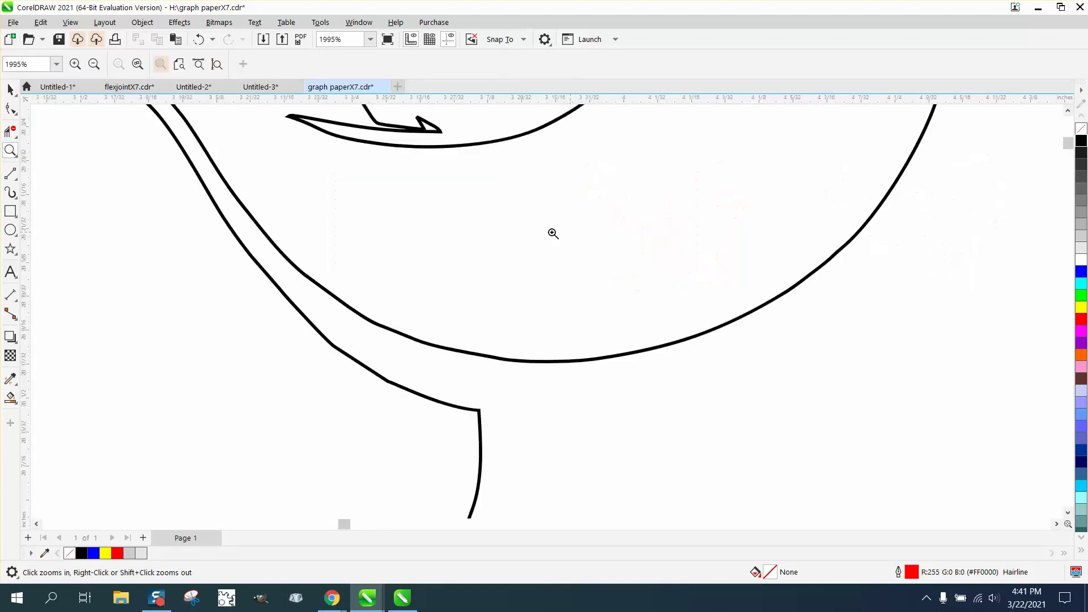
{"action": "right_click", "coordinate": [521, 255]}
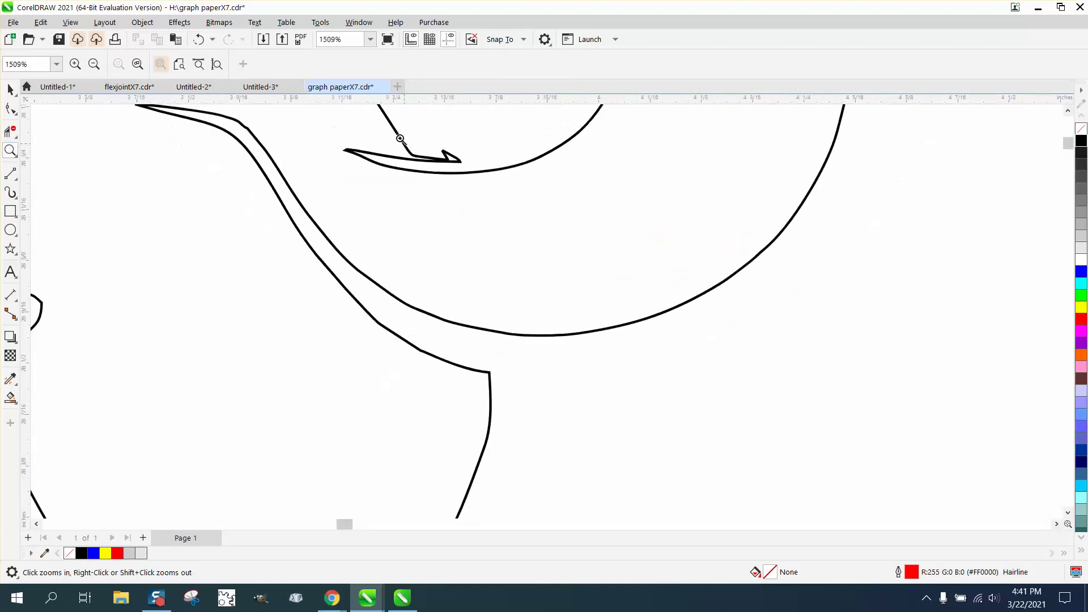
{"action": "left_click", "coordinate": [496, 190]}
{"action": "left_click", "coordinate": [496, 190]}
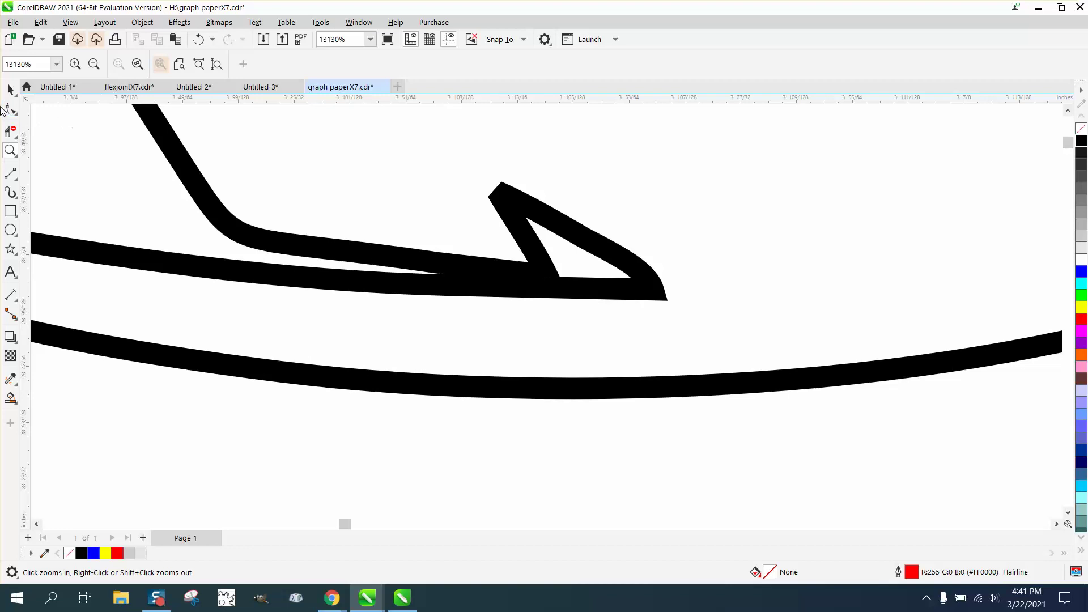
{"action": "left_click", "coordinate": [11, 109]}
{"action": "left_click", "coordinate": [481, 270]}
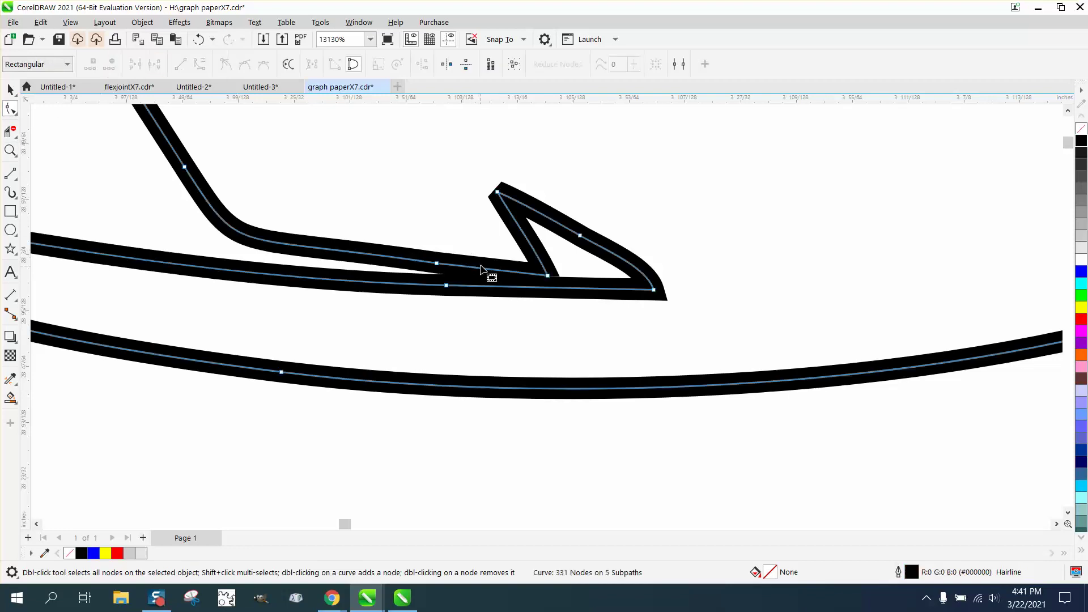
{"action": "left_click_drag", "start_coordinate": [657, 310], "coordinate": [660, 313]}
{"action": "key", "text": "Delete"}
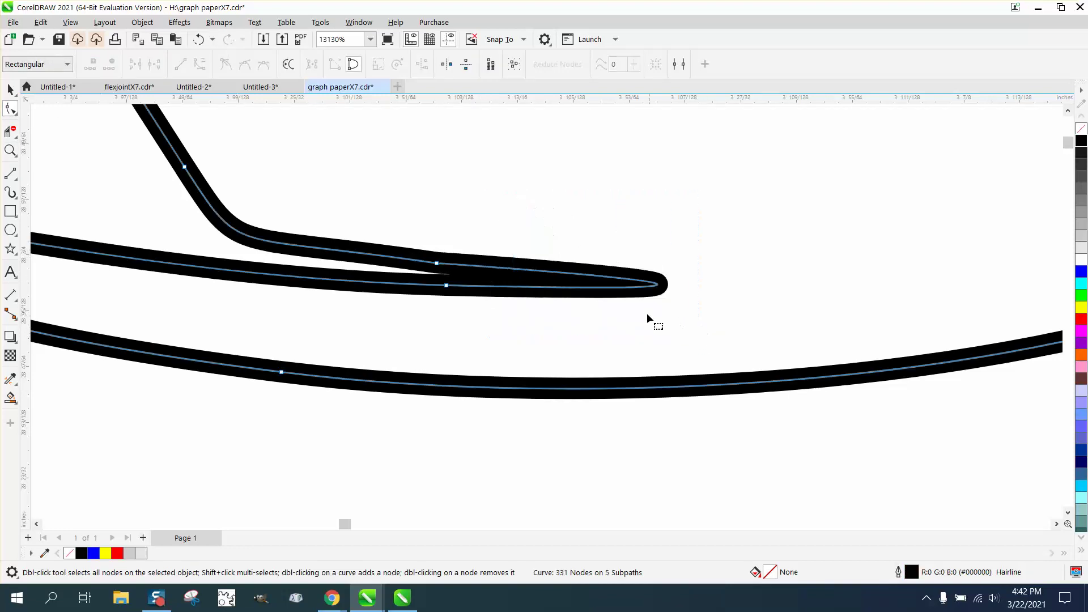
Move the lower node beside the cleaned-up tail tip slightly downward to widen the narrow gap
{"action": "left_click", "coordinate": [447, 285]}
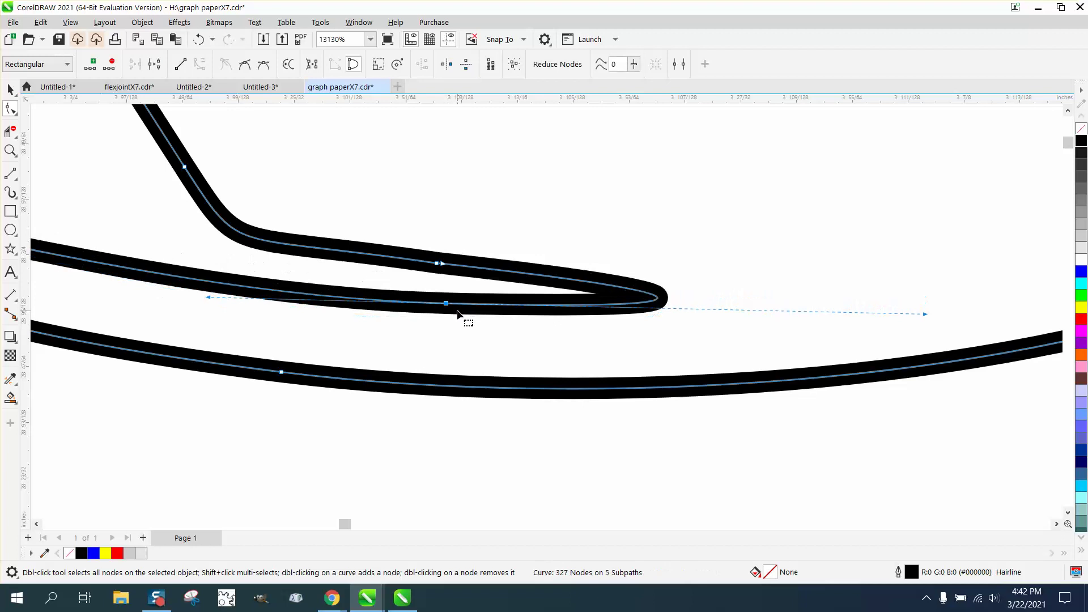
{"action": "scroll", "coordinate": [476, 323], "scroll_direction": "down", "scroll_amount": 2}
{"action": "scroll", "coordinate": [559, 324], "scroll_direction": "down", "scroll_amount": 4}
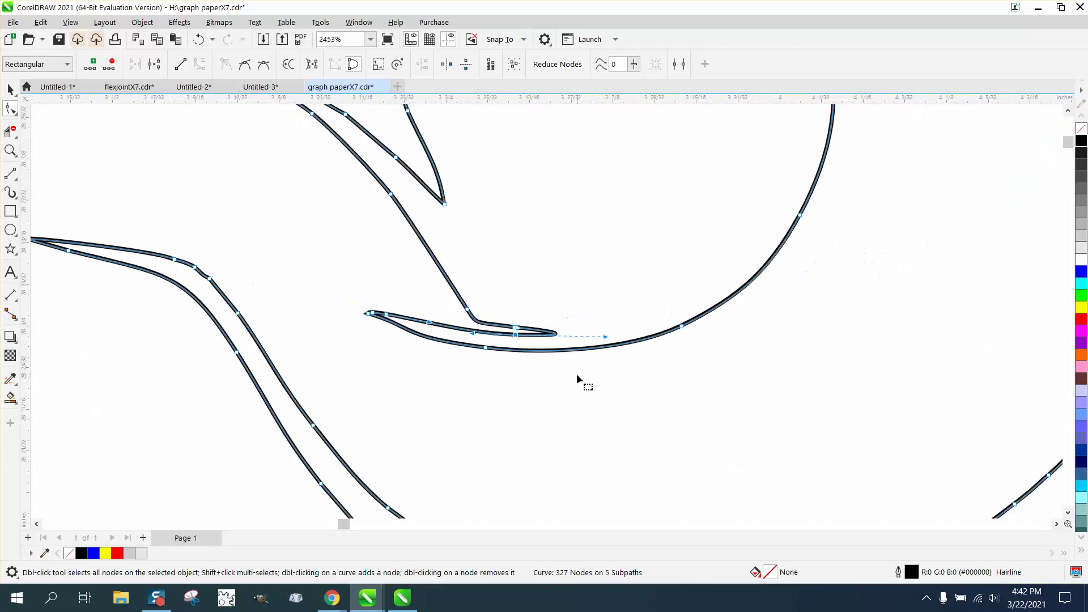
{"action": "scroll", "coordinate": [608, 379], "scroll_direction": "down", "scroll_amount": 3}
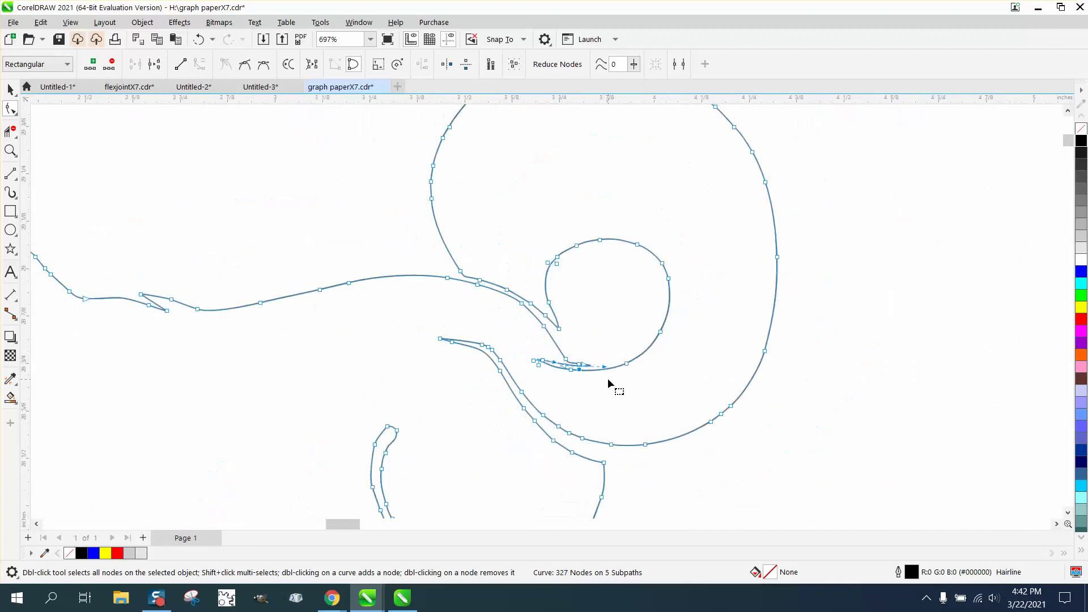
{"action": "scroll", "coordinate": [608, 379], "scroll_direction": "down", "scroll_amount": 1}
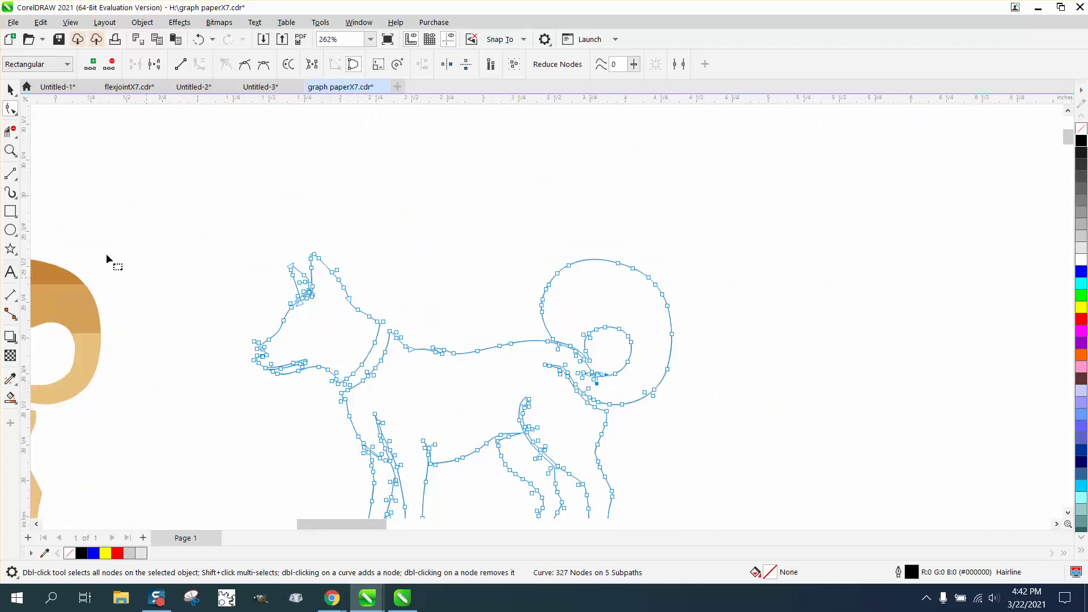
Move the black eye from the coloured trace 4 inches right onto the outline dog's head
{"action": "left_click", "coordinate": [10, 150]}
{"action": "scroll", "coordinate": [448, 376], "scroll_direction": "down", "scroll_amount": 2}
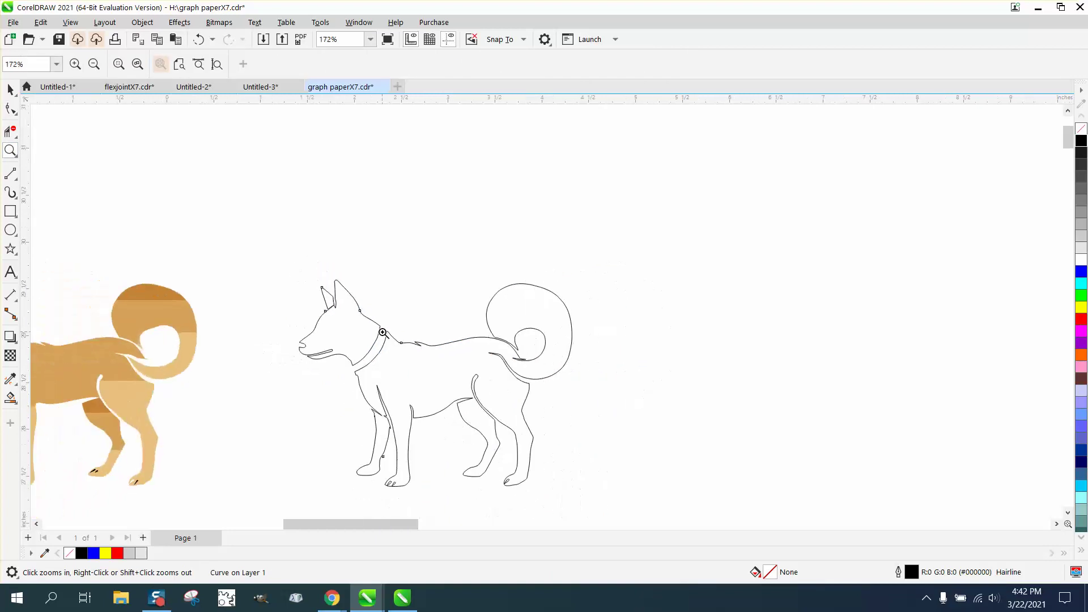
{"action": "scroll", "coordinate": [448, 376], "scroll_direction": "down", "scroll_amount": 1}
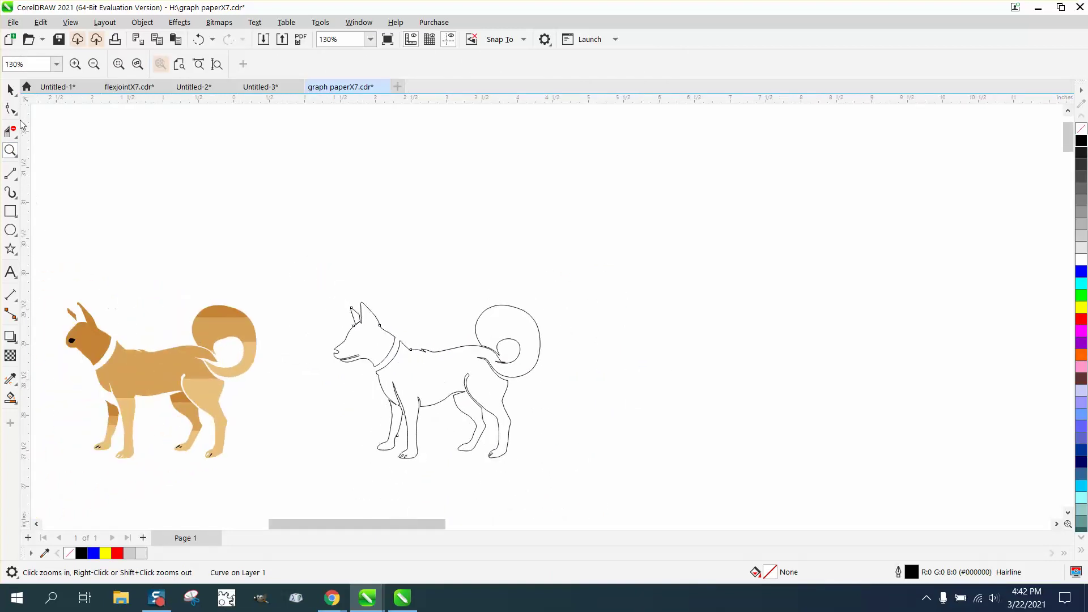
{"action": "left_click", "coordinate": [11, 89]}
{"action": "left_click", "coordinate": [108, 160]}
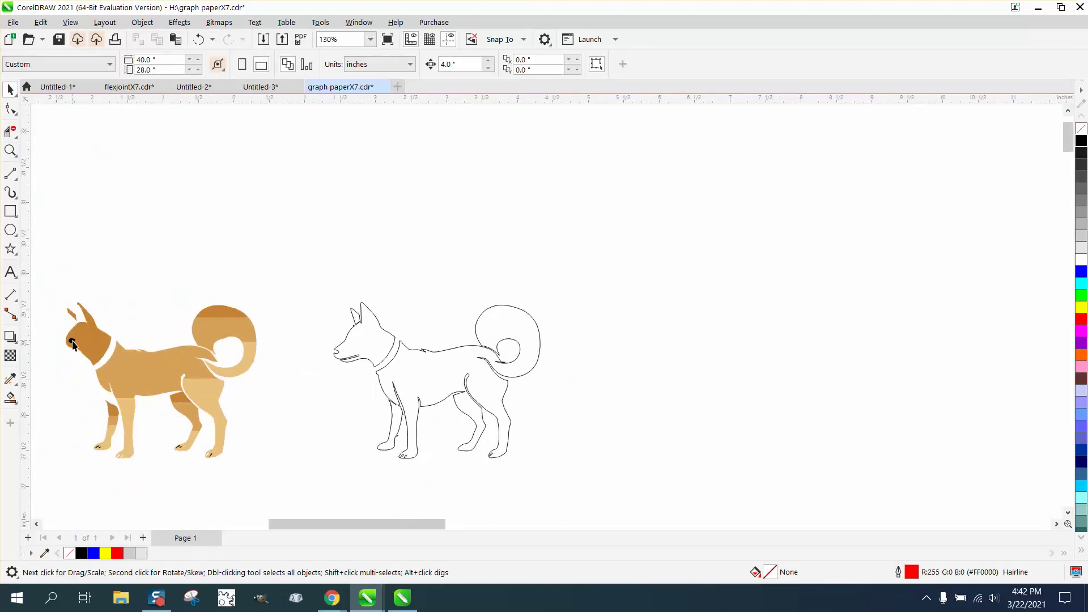
{"action": "left_click", "coordinate": [72, 343]}
{"action": "key", "text": "ctrl+d"}
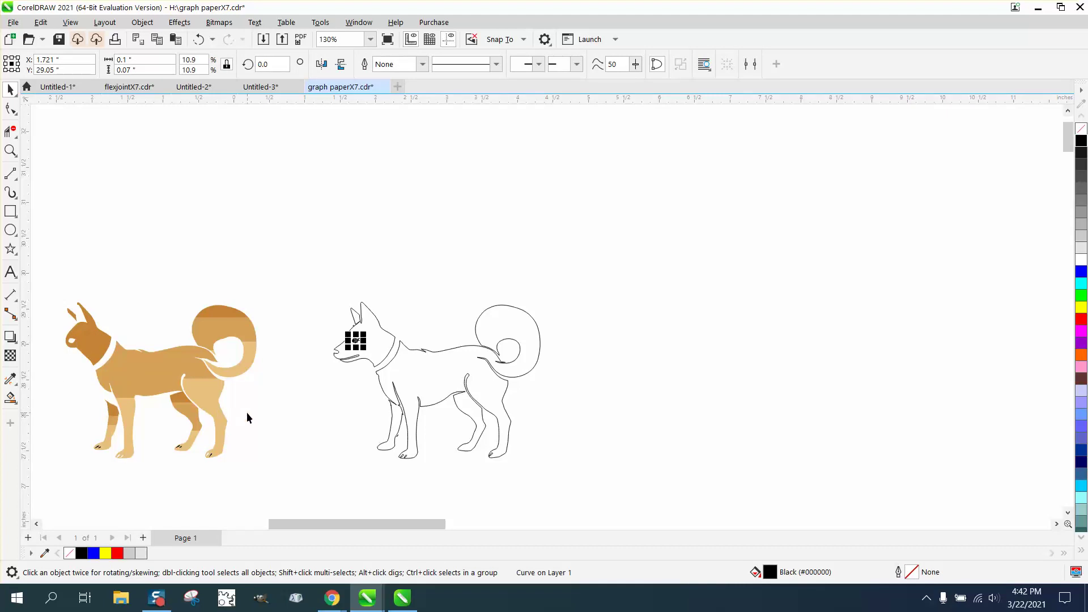
Draw straight two-point line segments across the upper and lower gaps of the outline dog's collar
{"action": "left_click", "coordinate": [12, 154]}
{"action": "left_click_drag", "start_coordinate": [311, 296], "coordinate": [502, 435]}
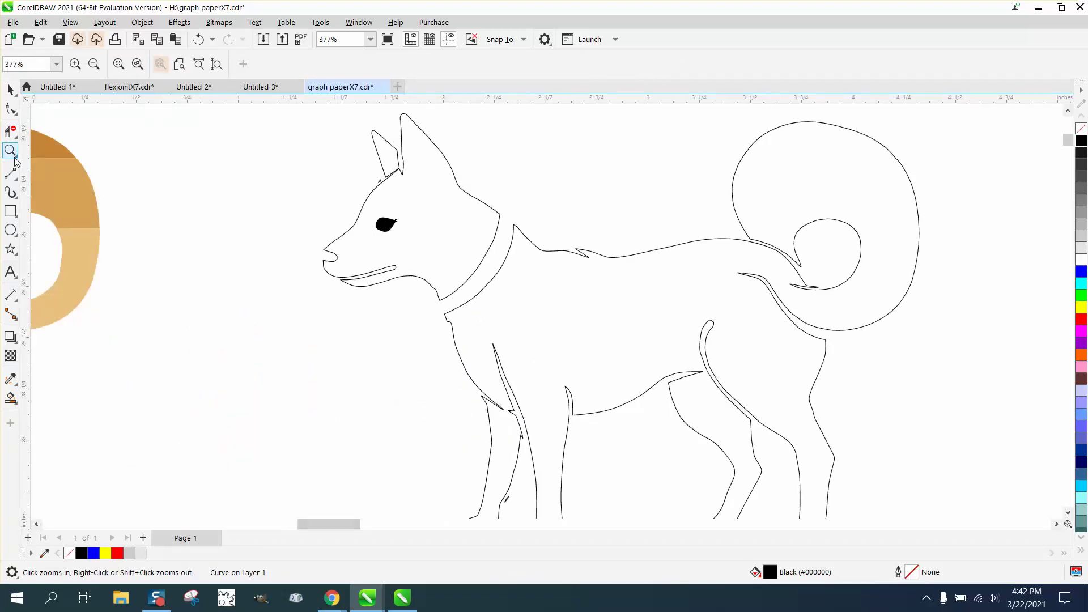
{"action": "left_click", "coordinate": [15, 178]}
{"action": "left_click", "coordinate": [57, 188]}
{"action": "left_click_drag", "start_coordinate": [514, 226], "coordinate": [499, 214]}
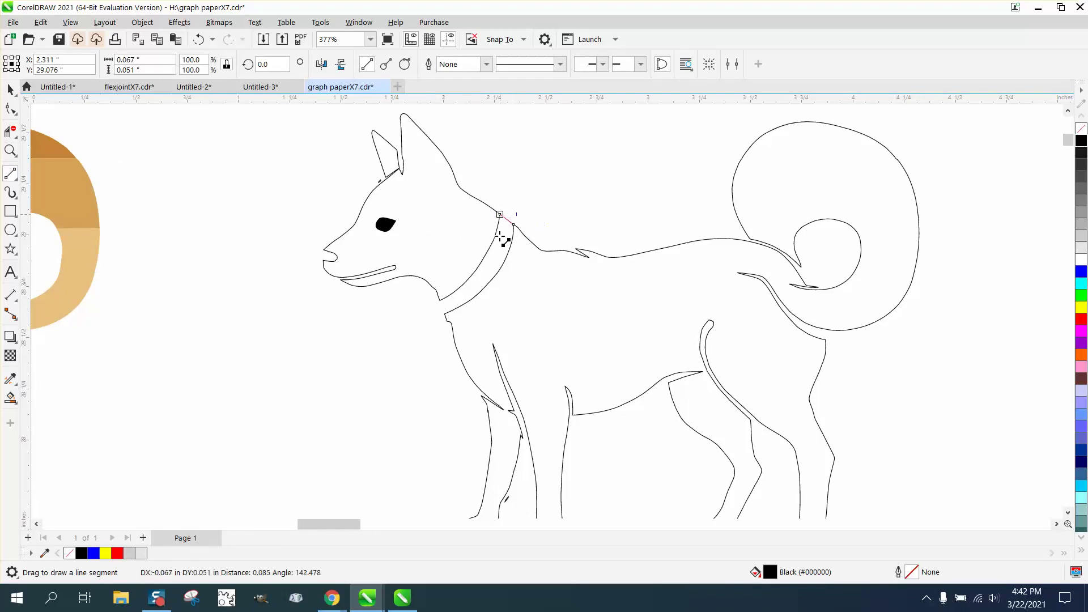
{"action": "left_click_drag", "start_coordinate": [446, 316], "coordinate": [438, 296]}
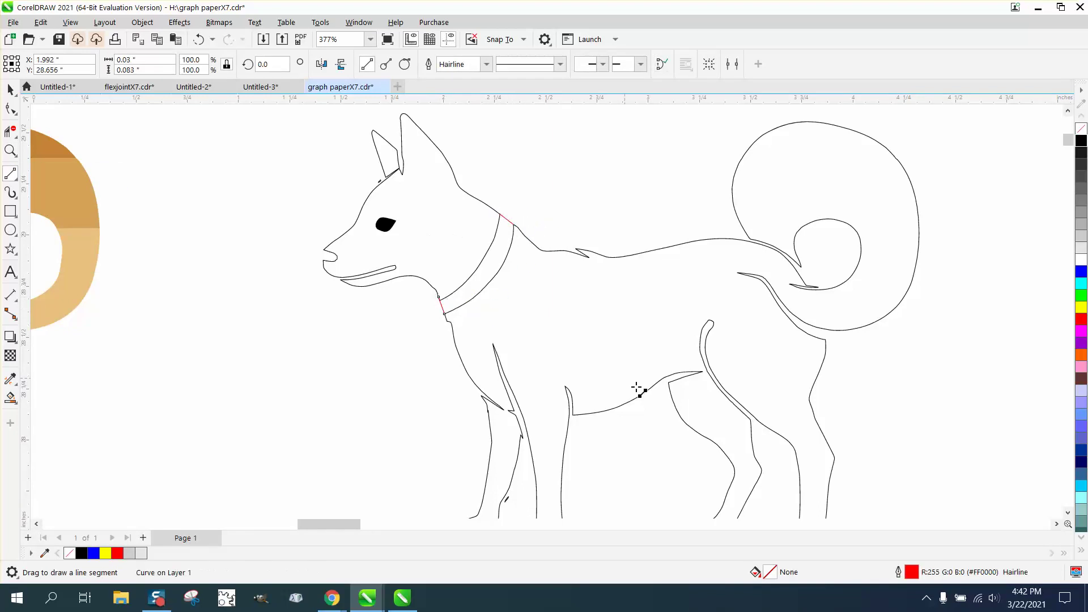
Fill the enclosed collar band on the outline dog's neck with solid black using Smart Fill
{"action": "left_click", "coordinate": [10, 398]}
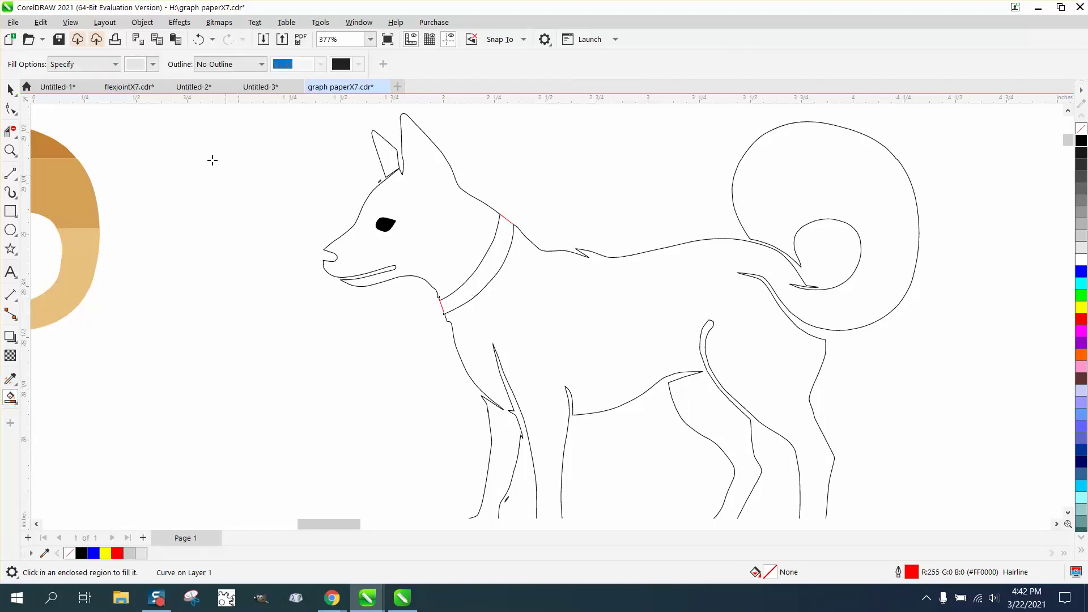
{"action": "left_click", "coordinate": [153, 64]}
{"action": "left_click", "coordinate": [149, 131]}
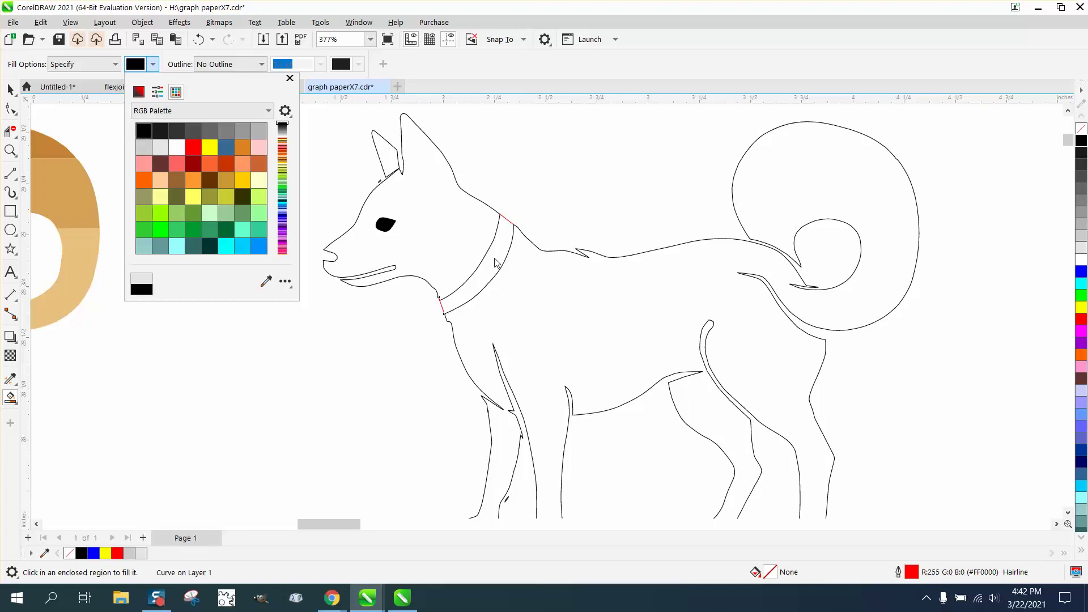
{"action": "left_click", "coordinate": [495, 266]}
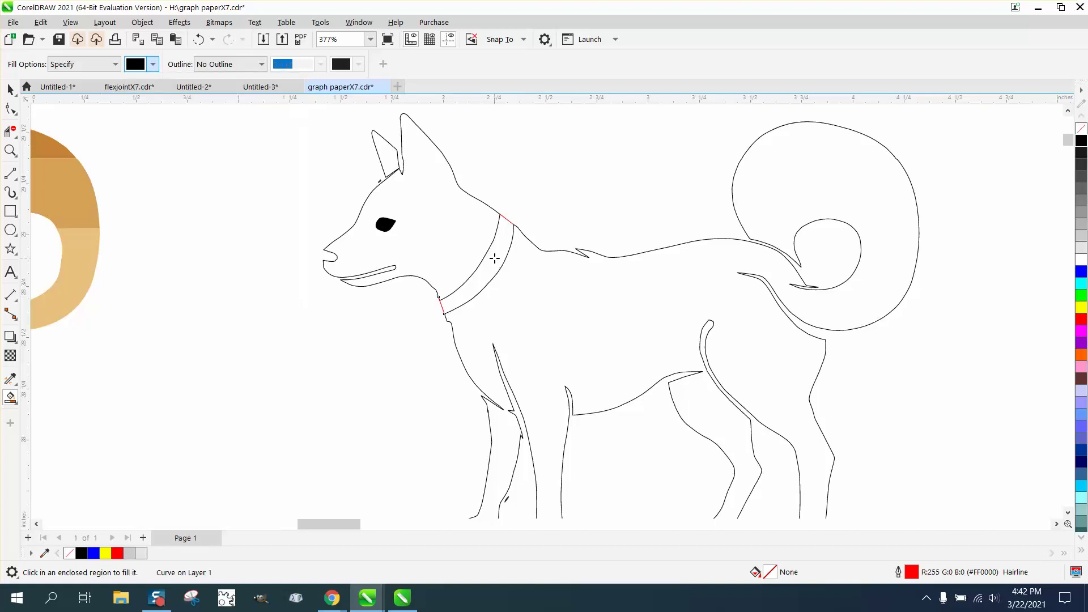
Try to smooth the jagged nose notch on the outline dog using the Smooth tool's 1.62-inch nib
{"action": "left_click", "coordinate": [5, 149]}
{"action": "left_click_drag", "start_coordinate": [399, 312], "coordinate": [475, 342]}
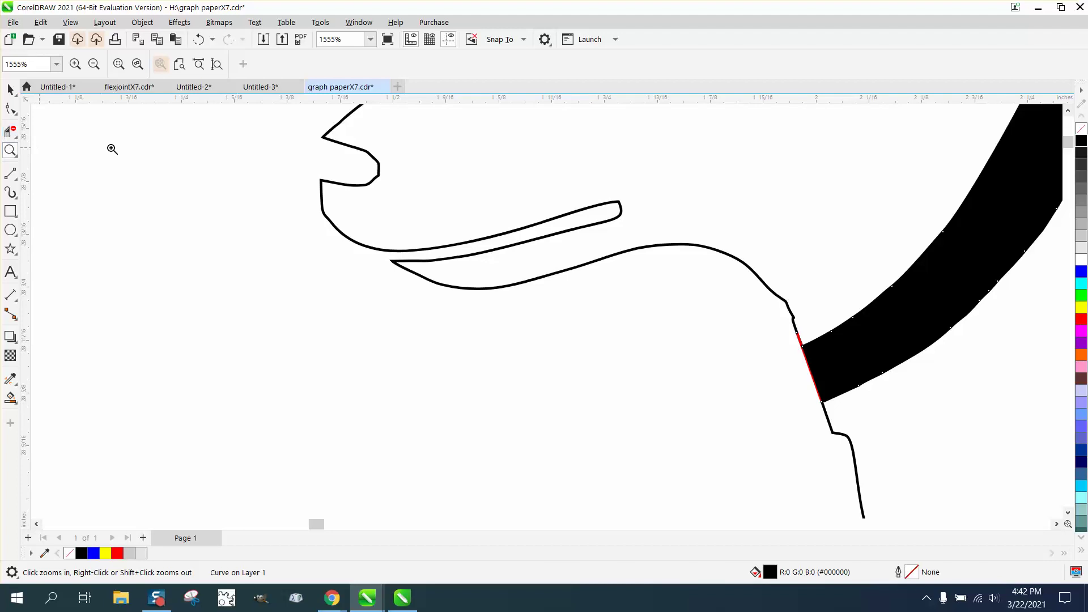
{"action": "left_click_drag", "start_coordinate": [262, 122], "coordinate": [482, 246]}
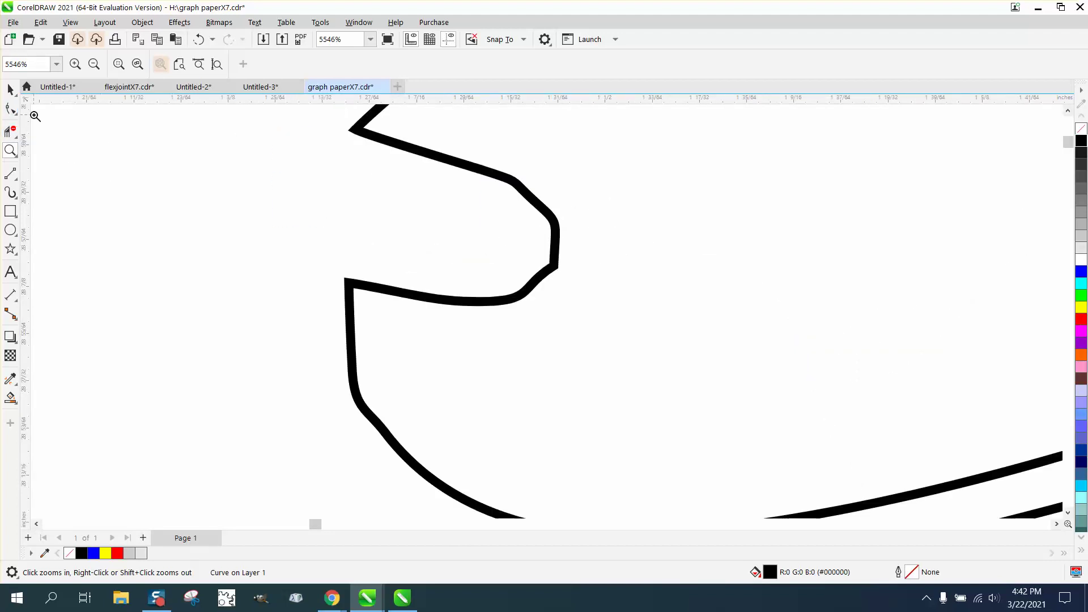
{"action": "left_click", "coordinate": [11, 108]}
{"action": "left_click", "coordinate": [51, 108]}
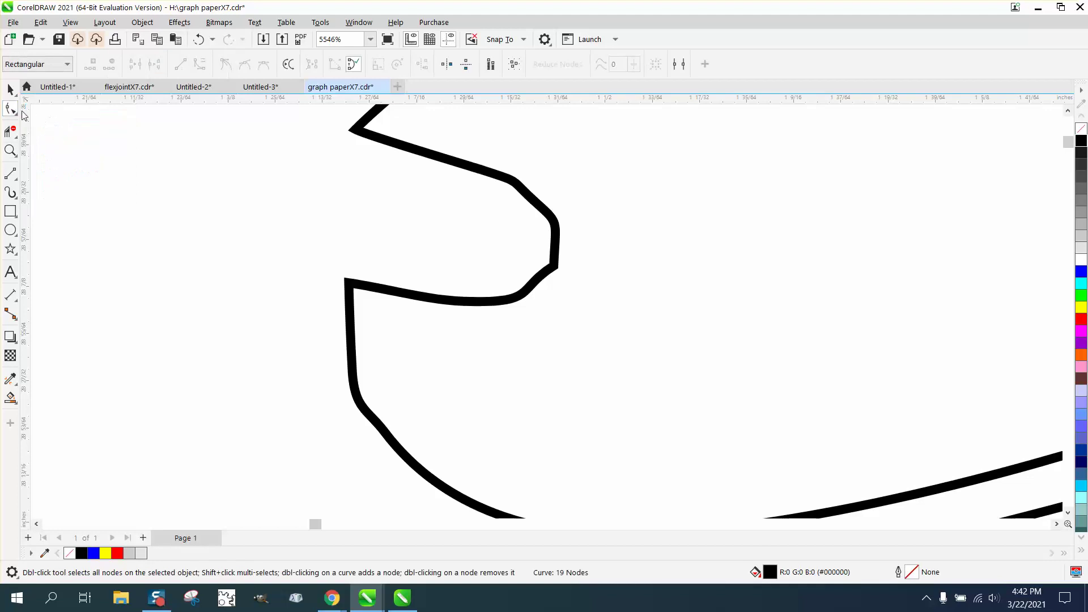
{"action": "left_click", "coordinate": [12, 111]}
{"action": "left_click", "coordinate": [52, 124]}
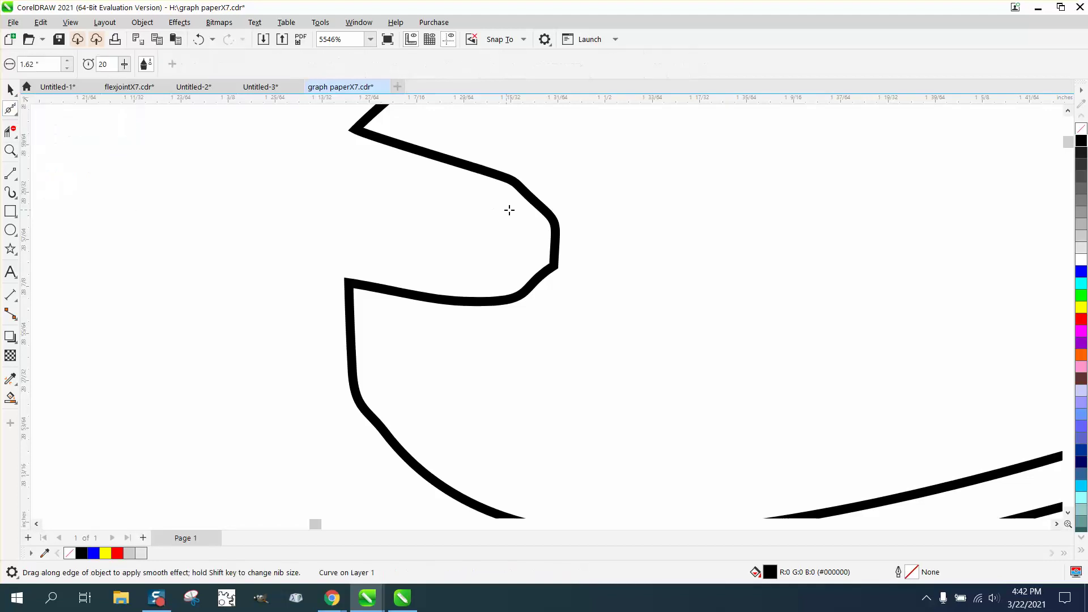
{"action": "mouse_move", "coordinate": [509, 211]}
{"action": "left_mouse_down"}
{"action": "mouse_move", "coordinate": [539, 209]}
{"action": "mouse_move", "coordinate": [554, 239]}
{"action": "left_mouse_up"}
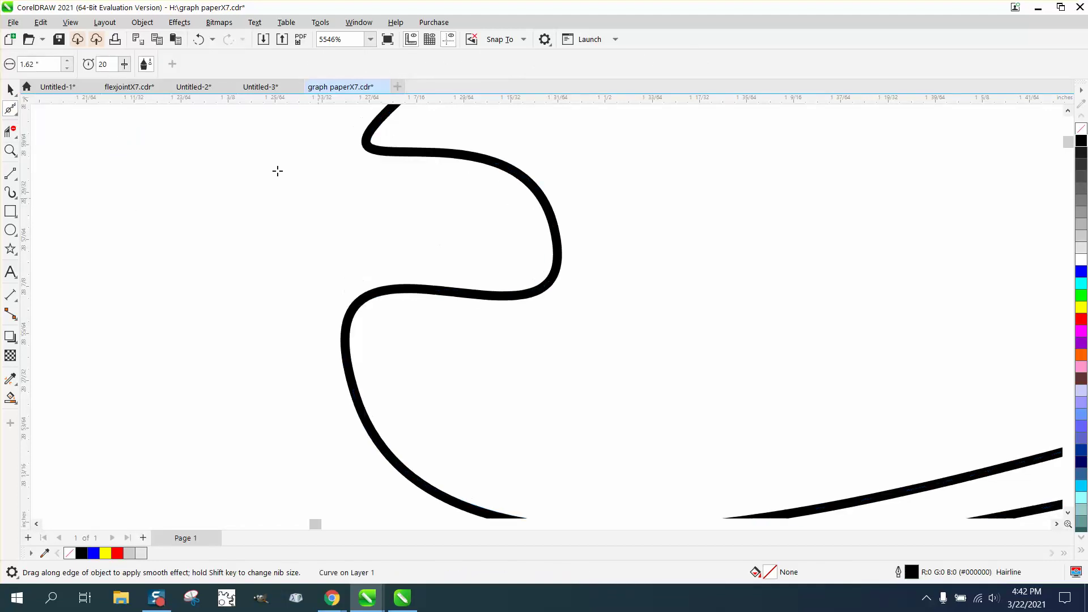
{"action": "left_click", "coordinate": [198, 39]}
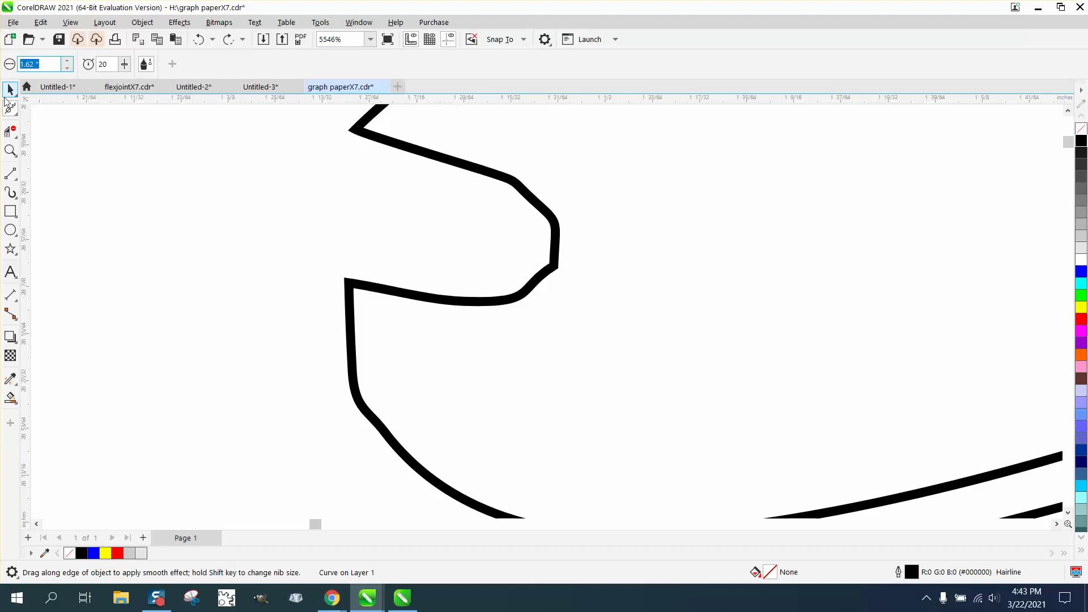
Set the Smooth nib size to 0.25 inches and smooth the inner curve of the outline dog's nose notch
{"action": "type", "text": "0.25"}
{"action": "key", "text": "Return"}
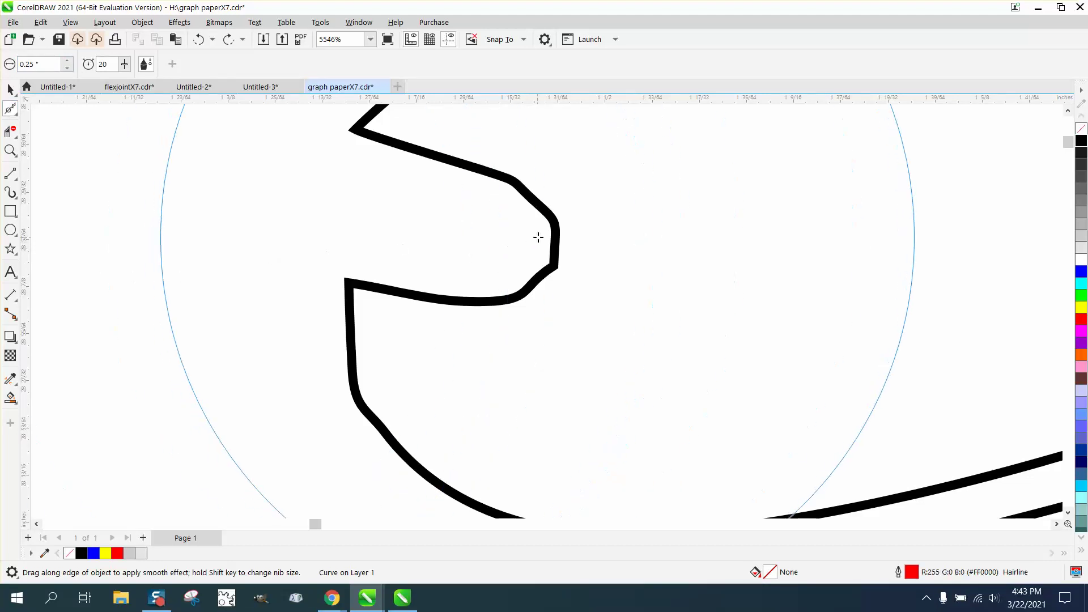
{"action": "left_click_drag", "start_coordinate": [556, 238], "coordinate": [542, 240]}
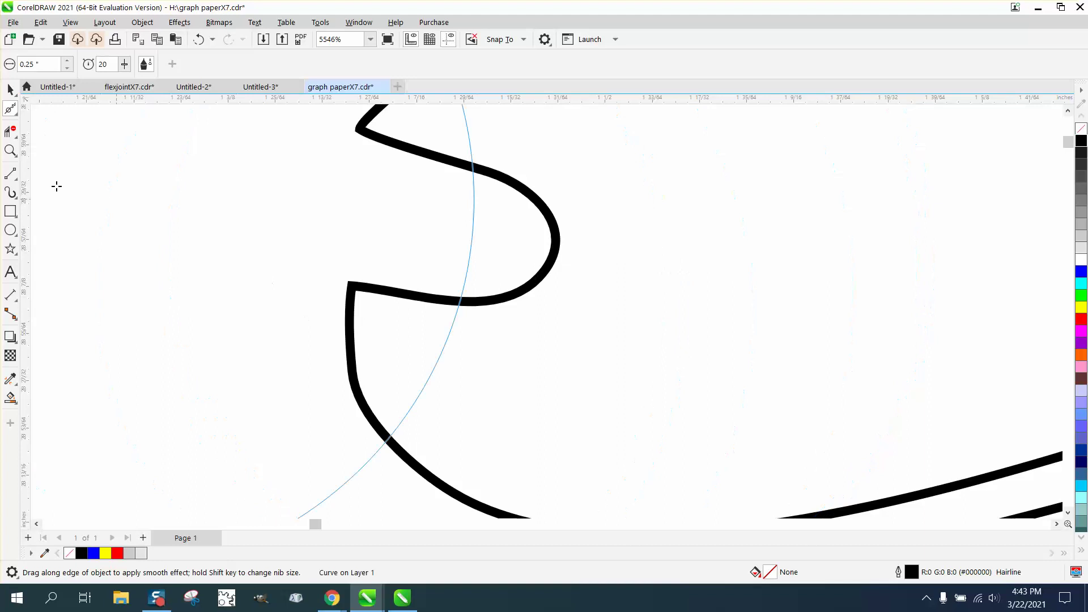
Close the open front of the nose notch with an outward-bulging 3-point curve and fill the enclosed nose with black
{"action": "left_click", "coordinate": [18, 184]}
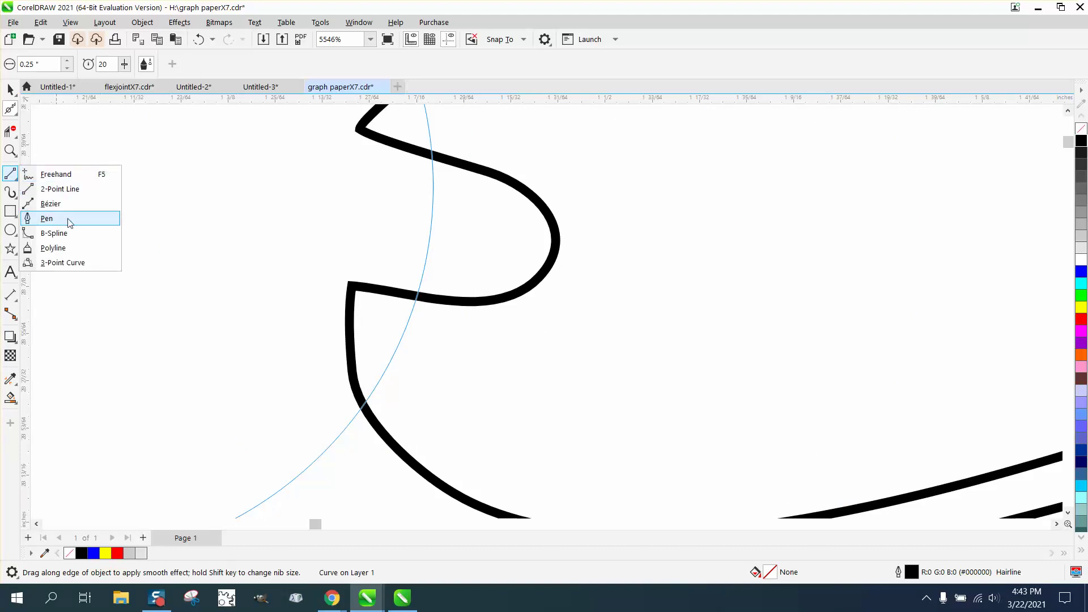
{"action": "left_click", "coordinate": [63, 263]}
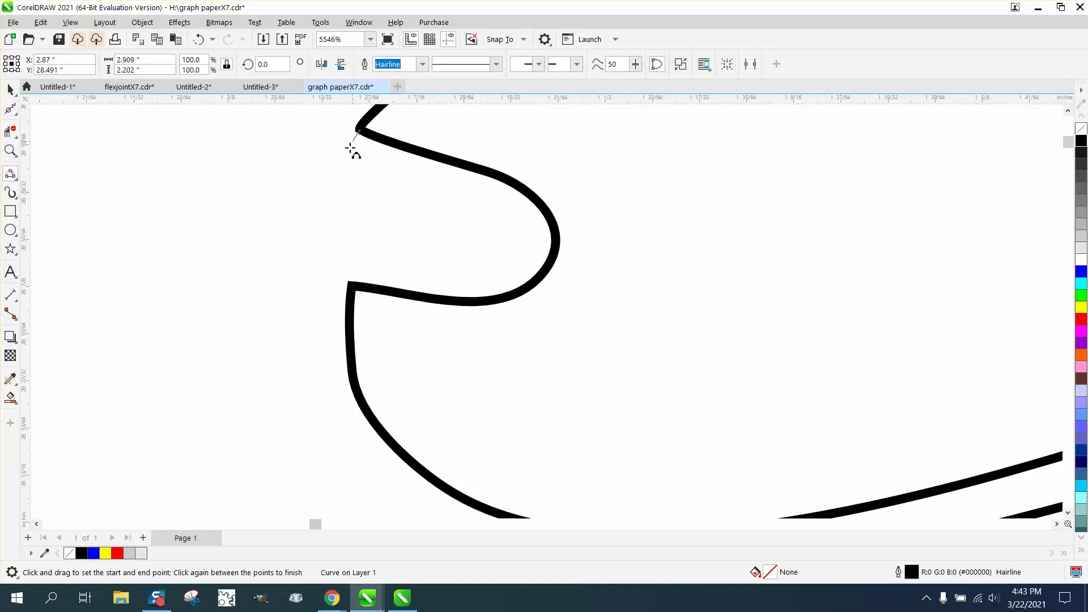
{"action": "left_click_drag", "start_coordinate": [359, 131], "coordinate": [351, 278]}
{"action": "left_click", "coordinate": [333, 225]}
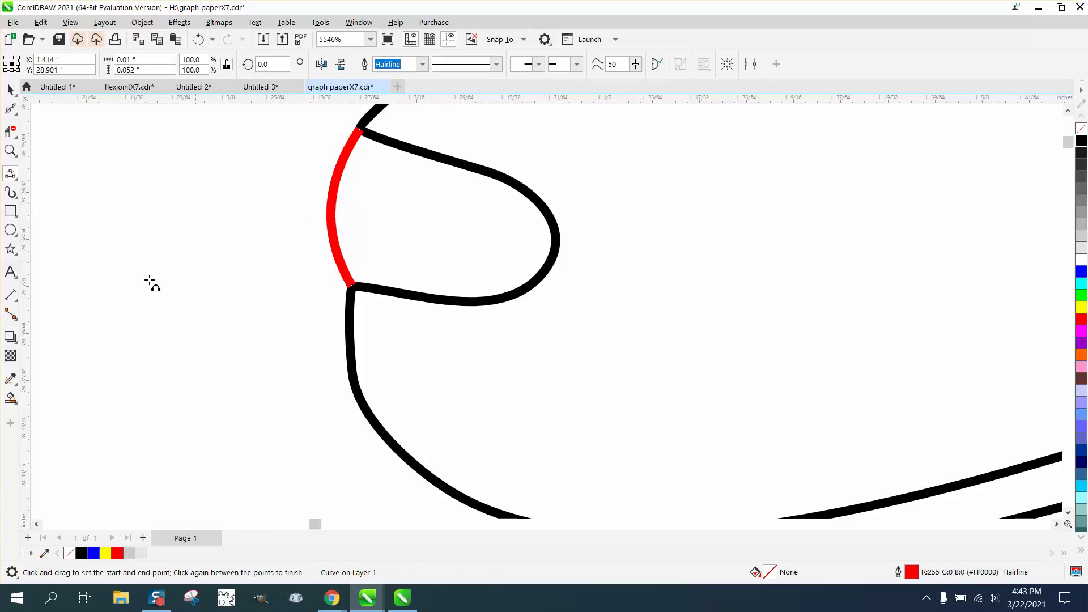
{"action": "left_click", "coordinate": [11, 398]}
{"action": "left_click", "coordinate": [391, 220]}
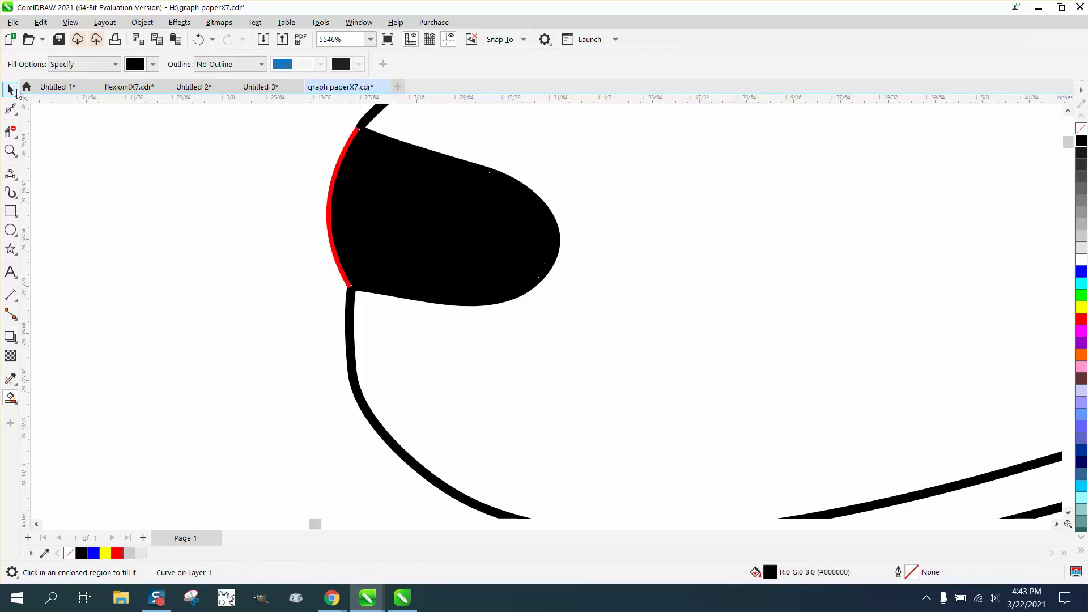
Move the black nose fill 4 inches right out of the way and delete the red curve closing the notch
{"action": "left_click", "coordinate": [10, 89]}
{"action": "left_click", "coordinate": [97, 126]}
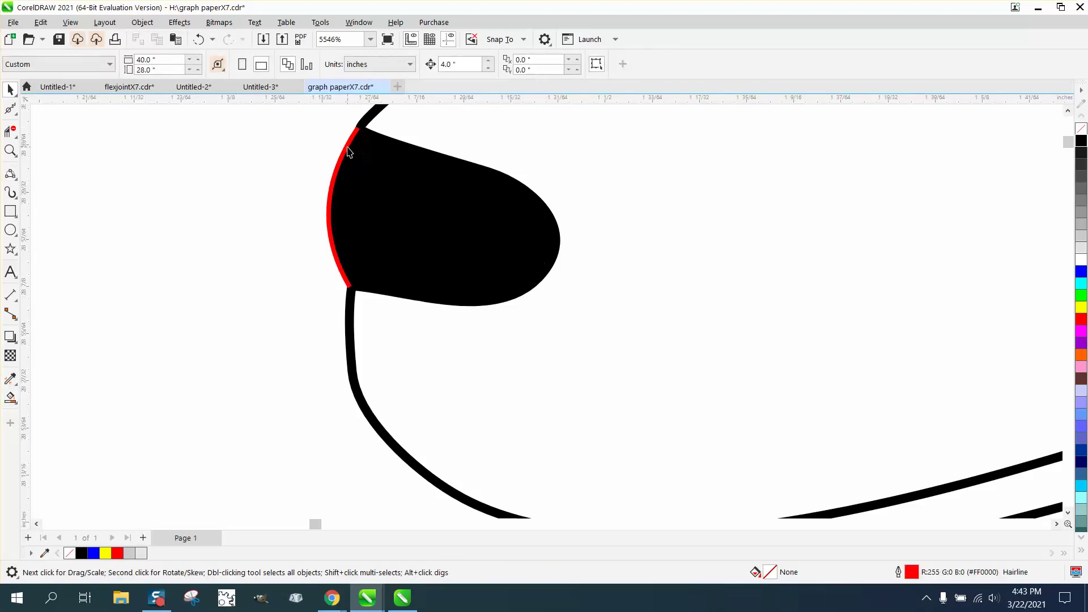
{"action": "left_click", "coordinate": [347, 151]}
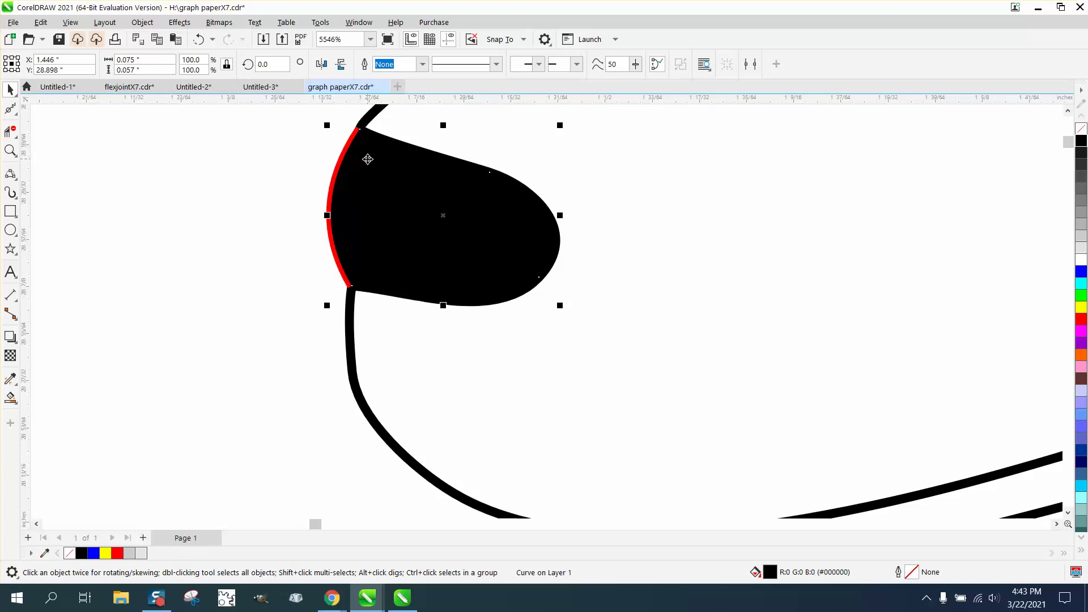
{"action": "key", "text": "Right"}
{"action": "left_click", "coordinate": [342, 164]}
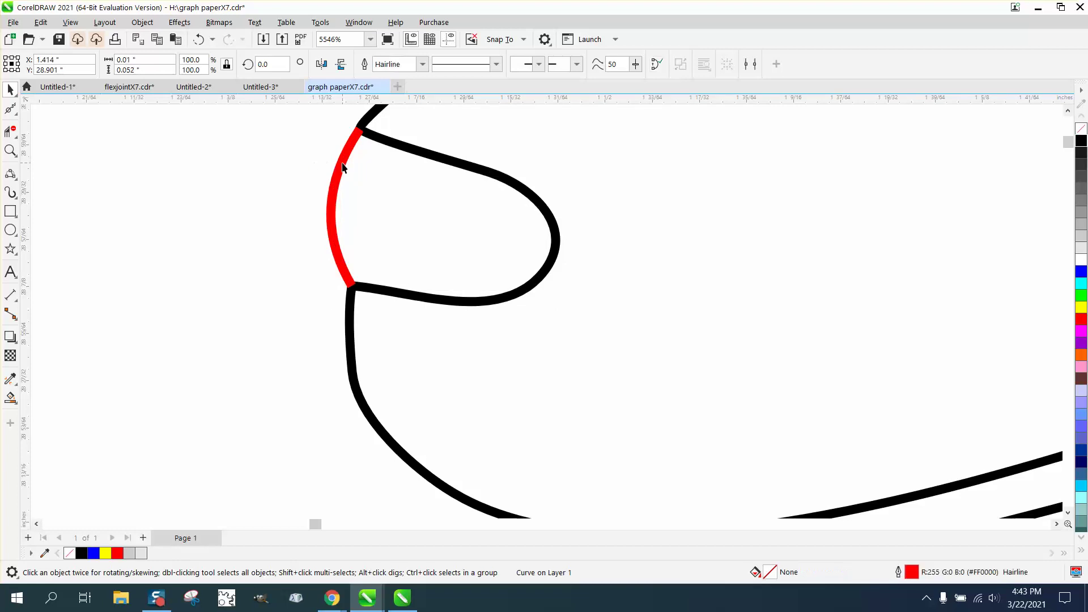
{"action": "key", "text": "Right"}
{"action": "key", "text": "Escape"}
{"action": "scroll", "coordinate": [342, 162], "scroll_direction": "down", "scroll_amount": 5}
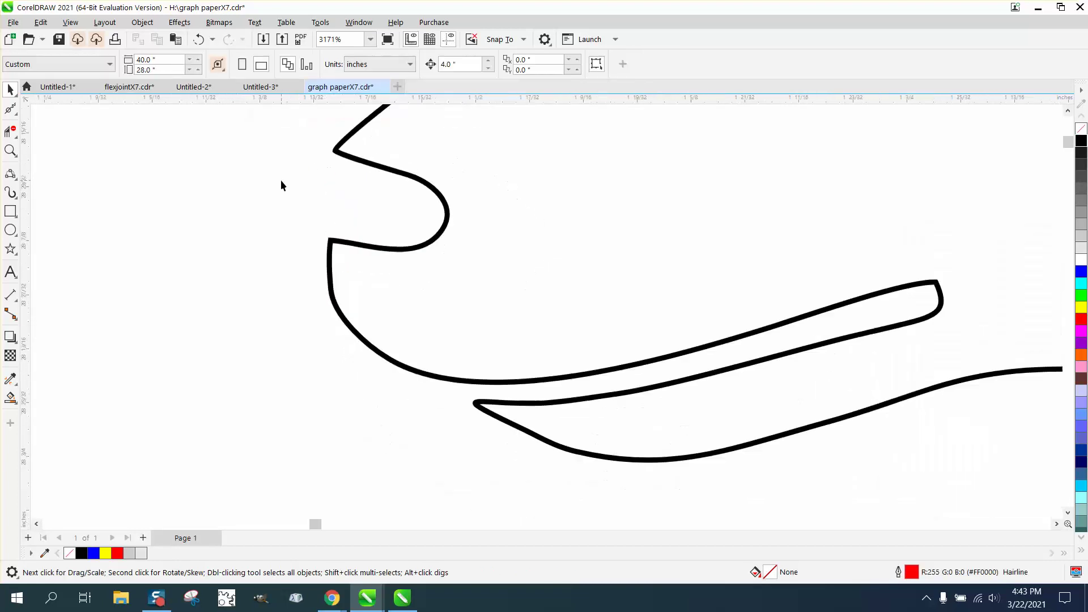
Move the black nose shape 4 inches left, back onto the outline dog's snout
{"action": "scroll", "coordinate": [515, 262], "scroll_direction": "down", "scroll_amount": 5}
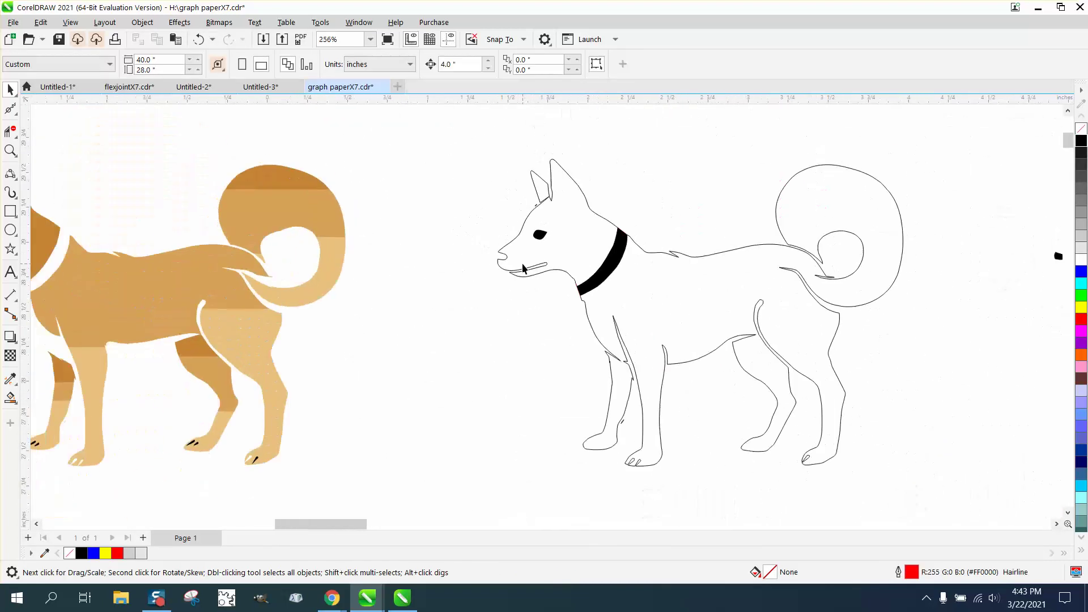
{"action": "left_click", "coordinate": [1058, 256]}
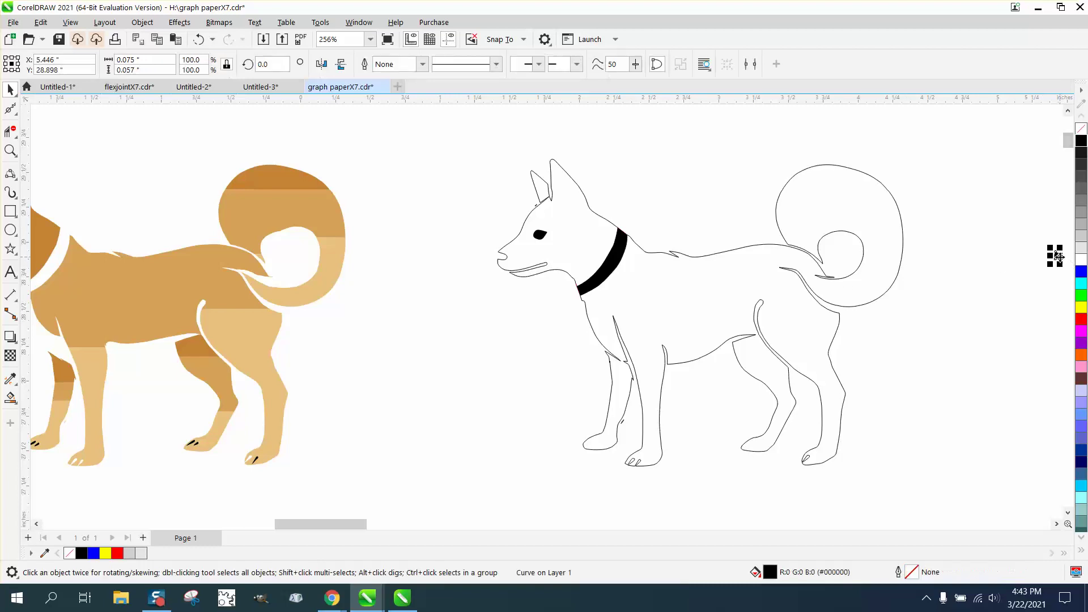
{"action": "key", "text": "ctrl+z"}
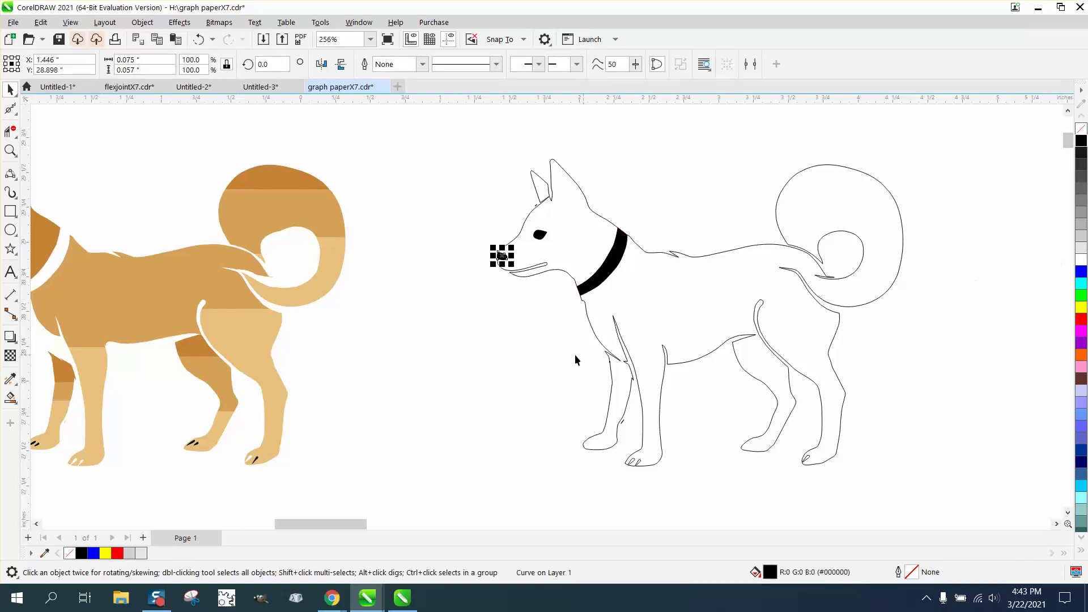
Try to pull the body and tail pieces of the coloured trace apart
{"action": "scroll", "coordinate": [493, 352], "scroll_direction": "down", "scroll_amount": 1}
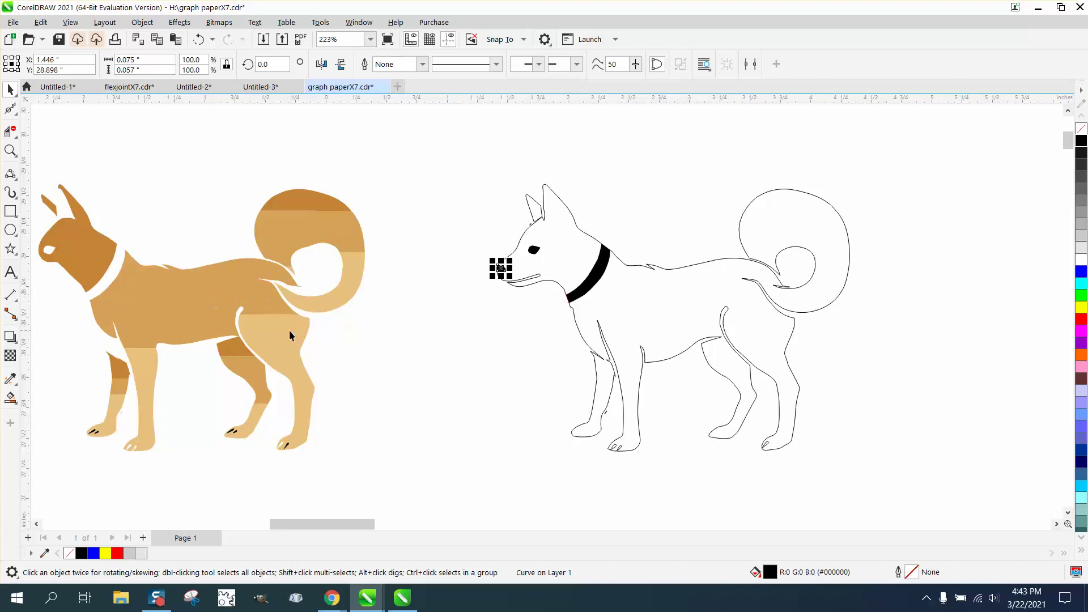
{"action": "scroll", "coordinate": [334, 346], "scroll_direction": "down", "scroll_amount": 4}
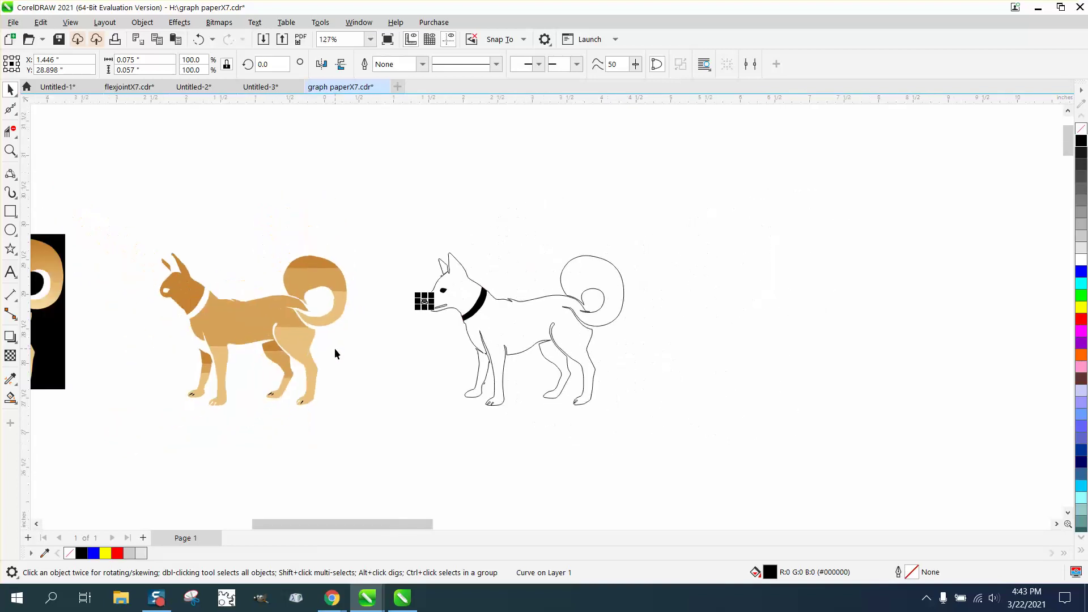
{"action": "scroll", "coordinate": [334, 348], "scroll_direction": "down", "scroll_amount": 1}
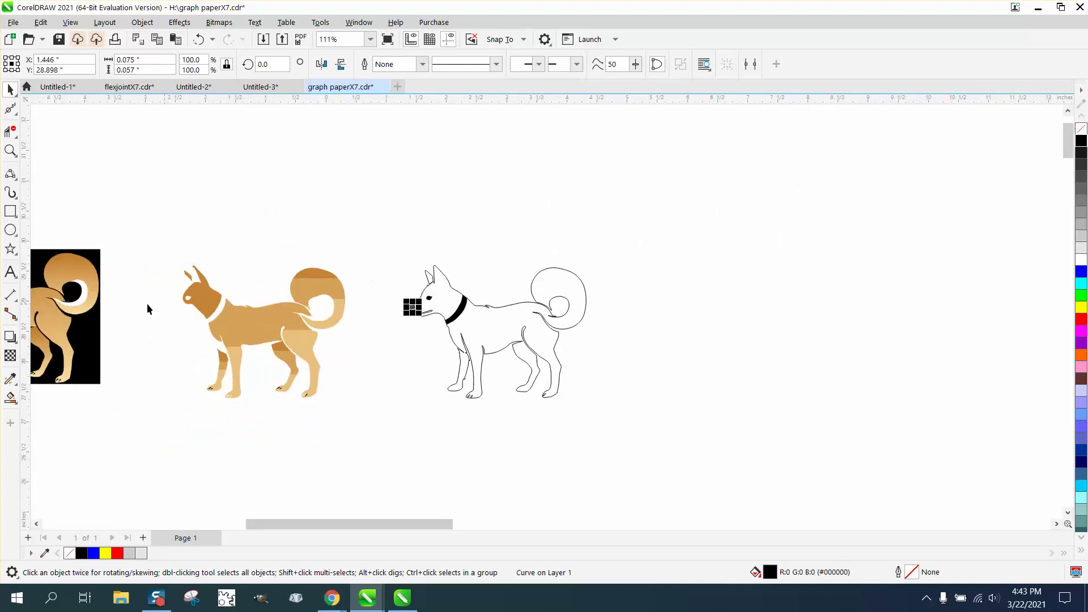
{"action": "left_click", "coordinate": [569, 311]}
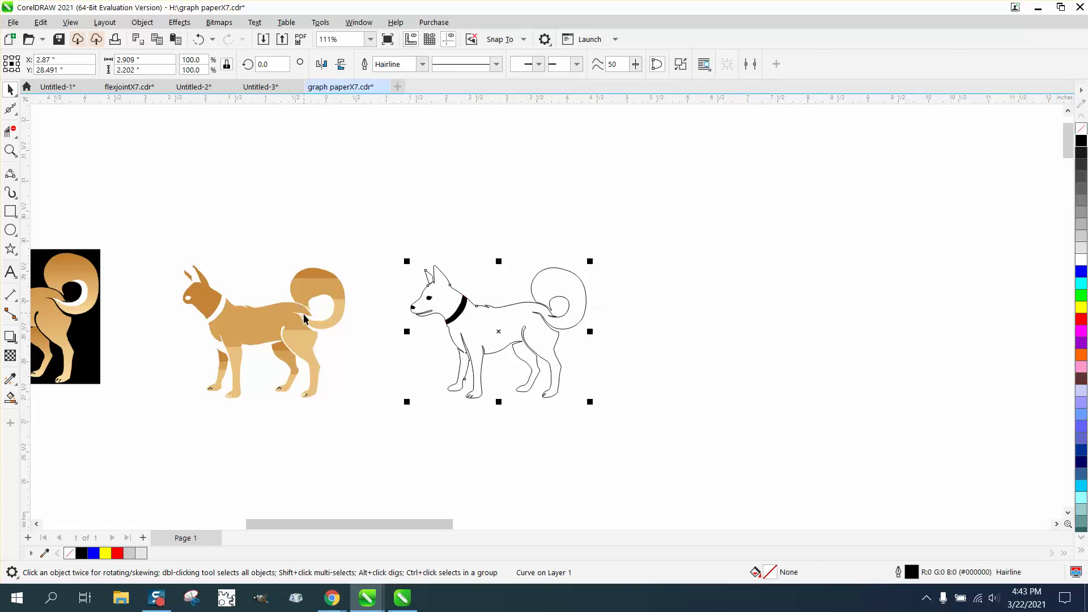
{"action": "left_click_drag", "start_coordinate": [266, 325], "coordinate": [303, 244]}
{"action": "left_click_drag", "start_coordinate": [323, 284], "coordinate": [378, 324]}
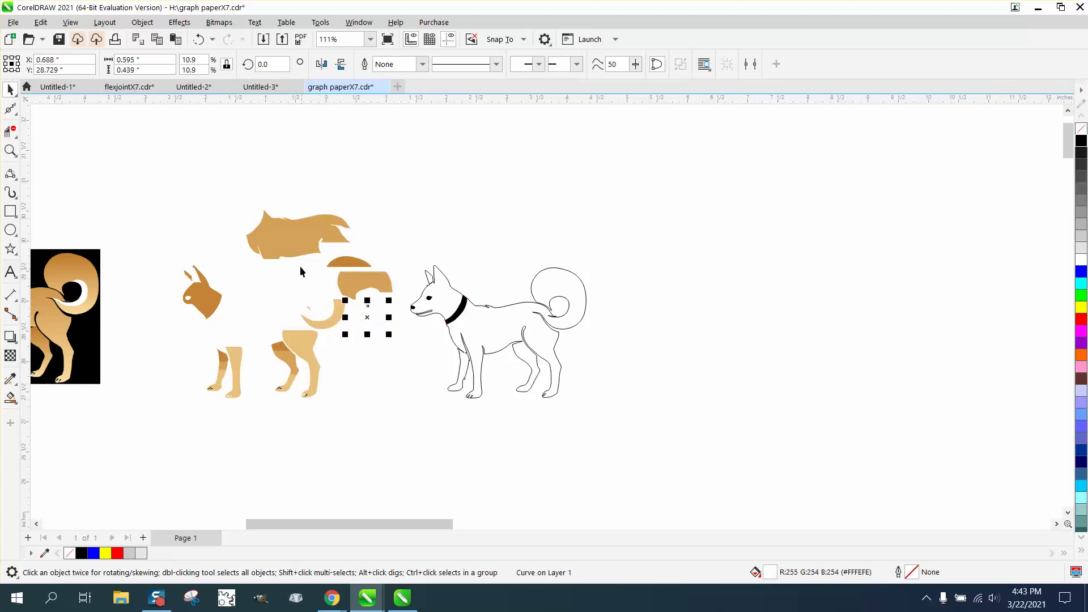
{"action": "left_click", "coordinate": [198, 39]}
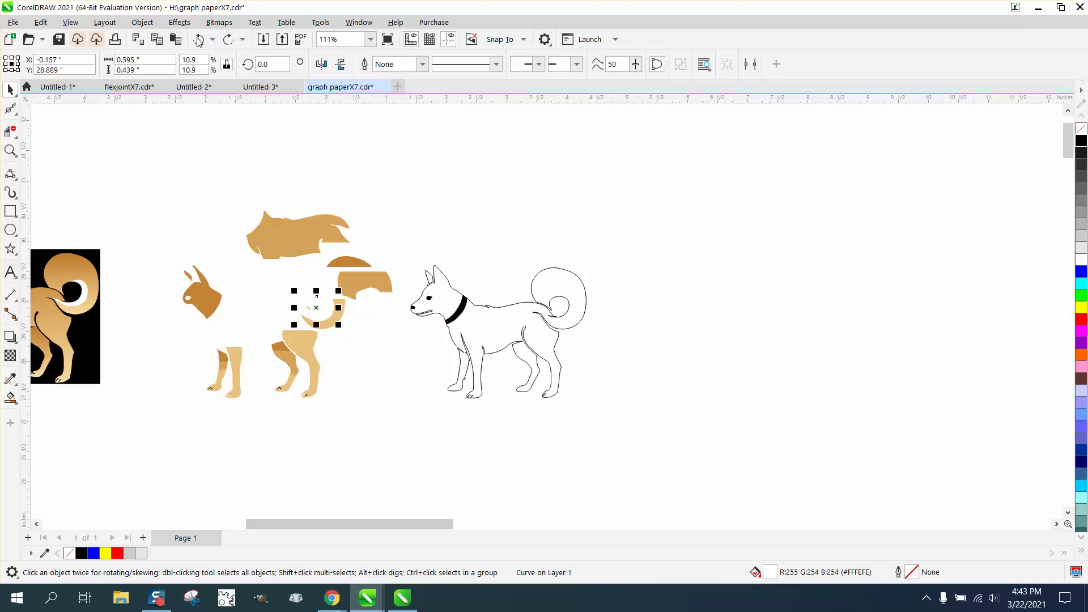
{"action": "left_click", "coordinate": [199, 39]}
{"action": "left_click", "coordinate": [198, 39]}
{"action": "left_click", "coordinate": [198, 39]}
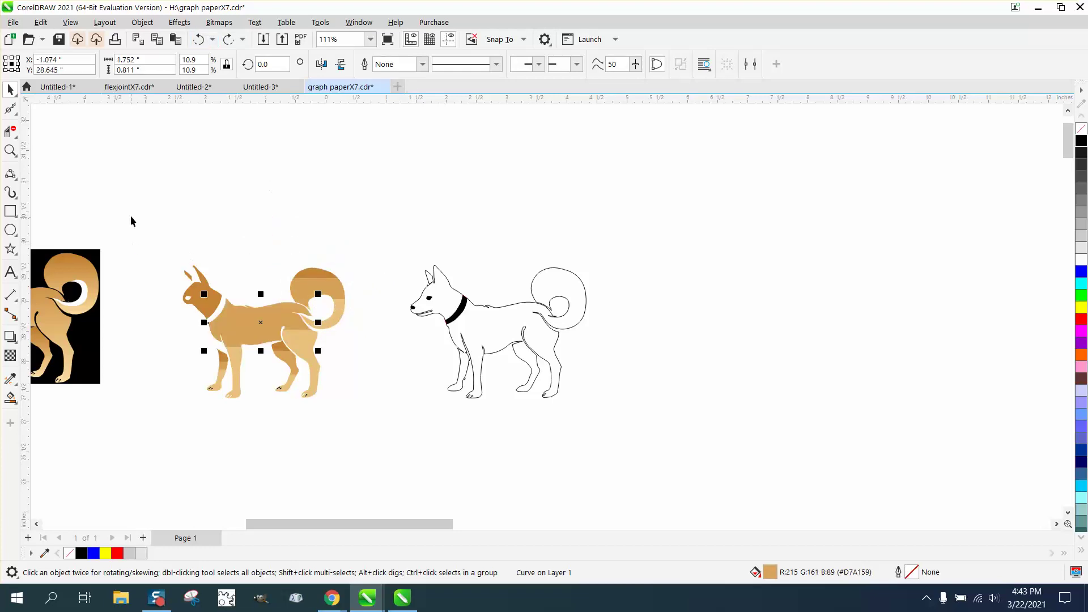
Remove the fills from all pieces of the coloured trace and give them black outlines
{"action": "left_click_drag", "start_coordinate": [135, 228], "coordinate": [363, 419]}
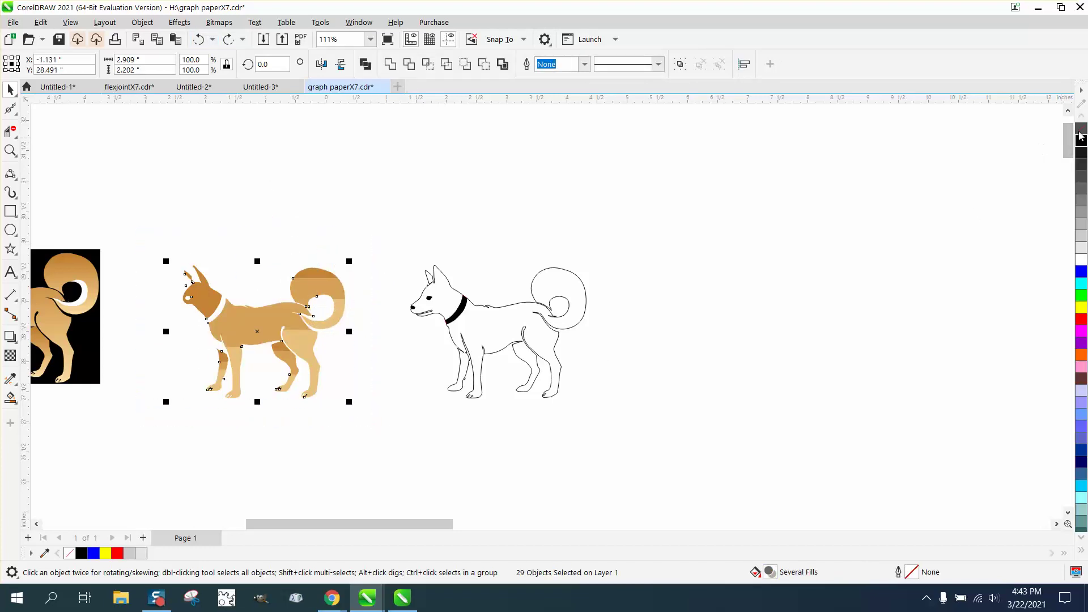
{"action": "left_click", "coordinate": [1081, 132]}
{"action": "right_click", "coordinate": [1080, 144]}
{"action": "left_click", "coordinate": [370, 274]}
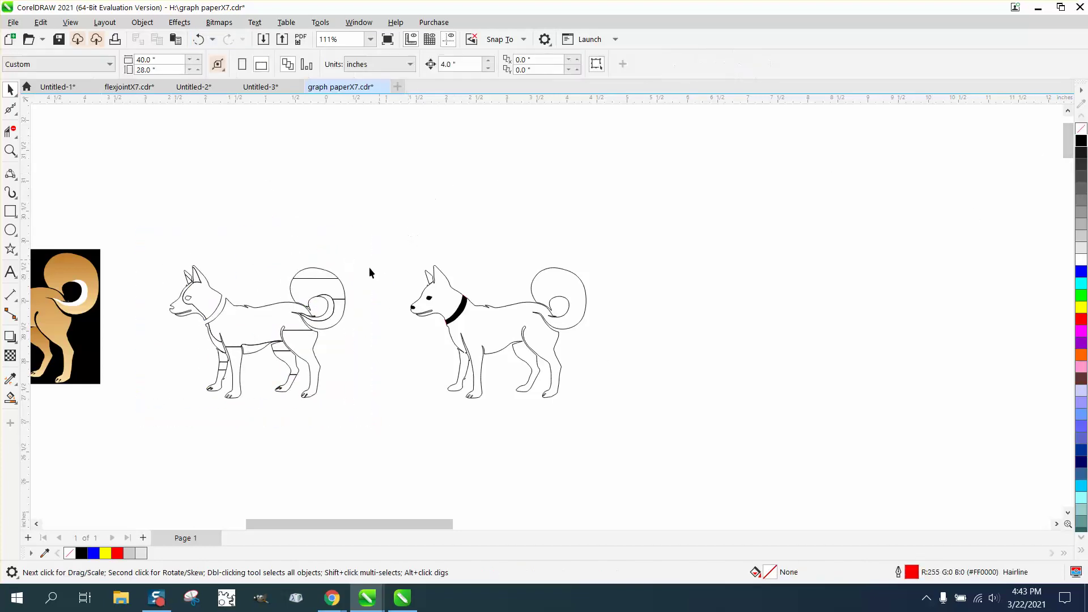
Fill the crescent inside the middle dog's tail curl with black and move it 4 inches right onto the outline dog
{"action": "left_click", "coordinate": [10, 397]}
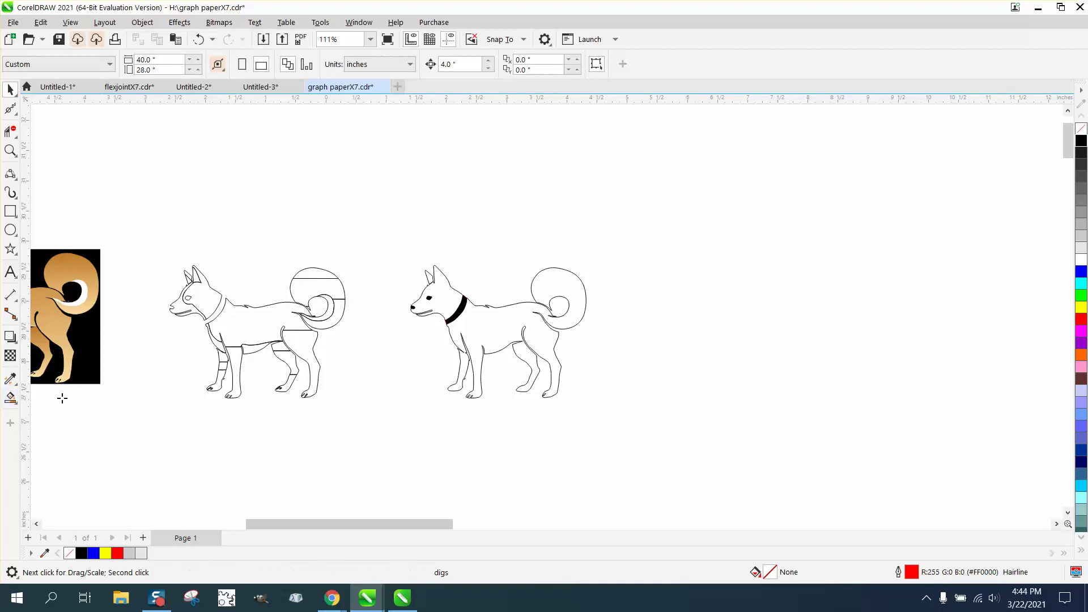
{"action": "left_click", "coordinate": [328, 314]}
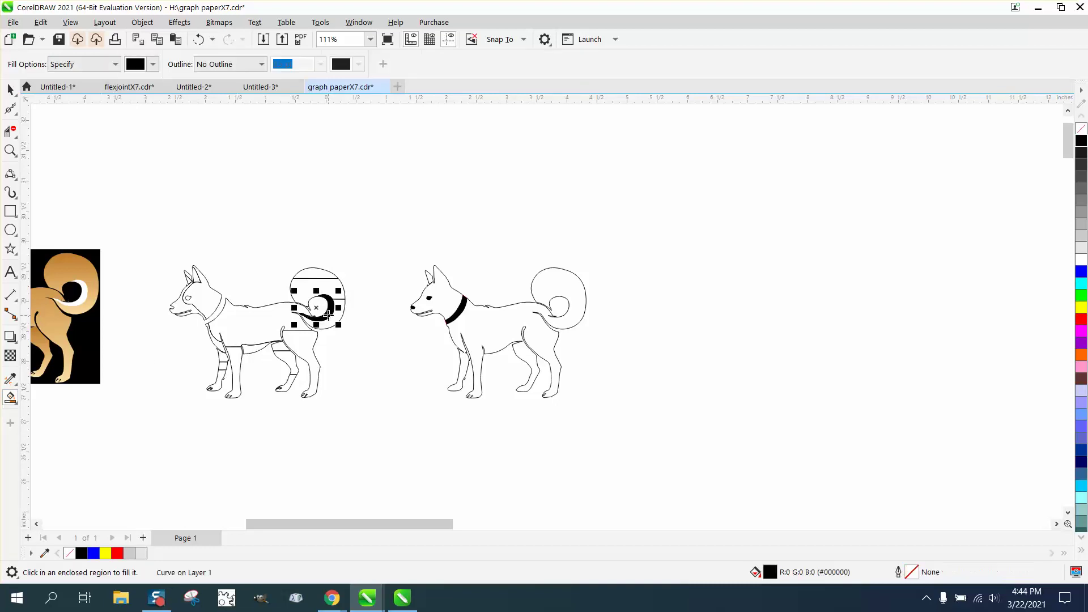
{"action": "key", "text": "Right"}
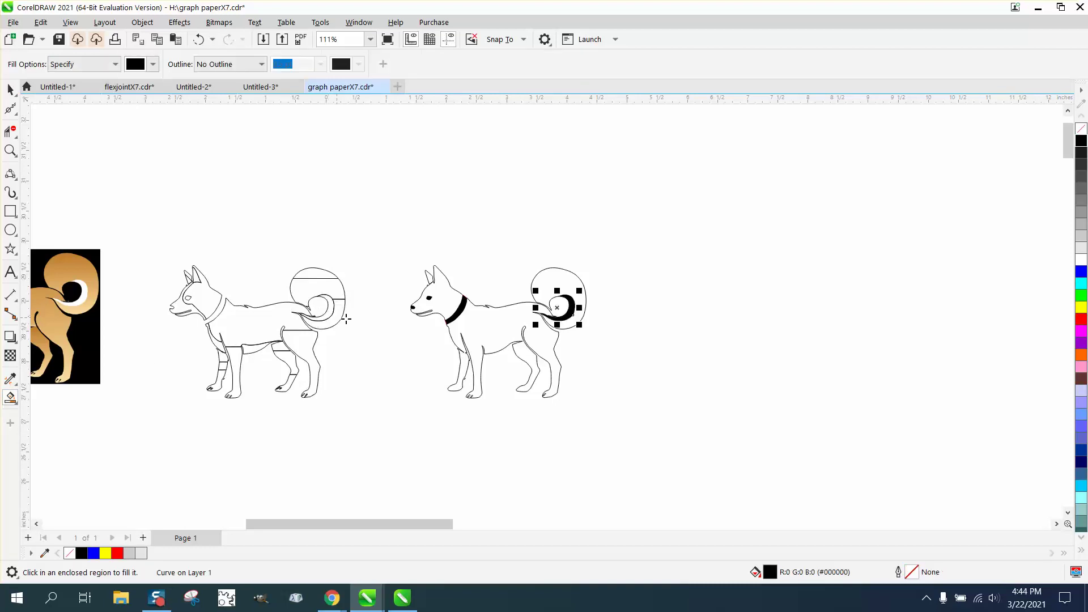
{"action": "scroll", "coordinate": [422, 371], "scroll_direction": "down", "scroll_amount": 2}
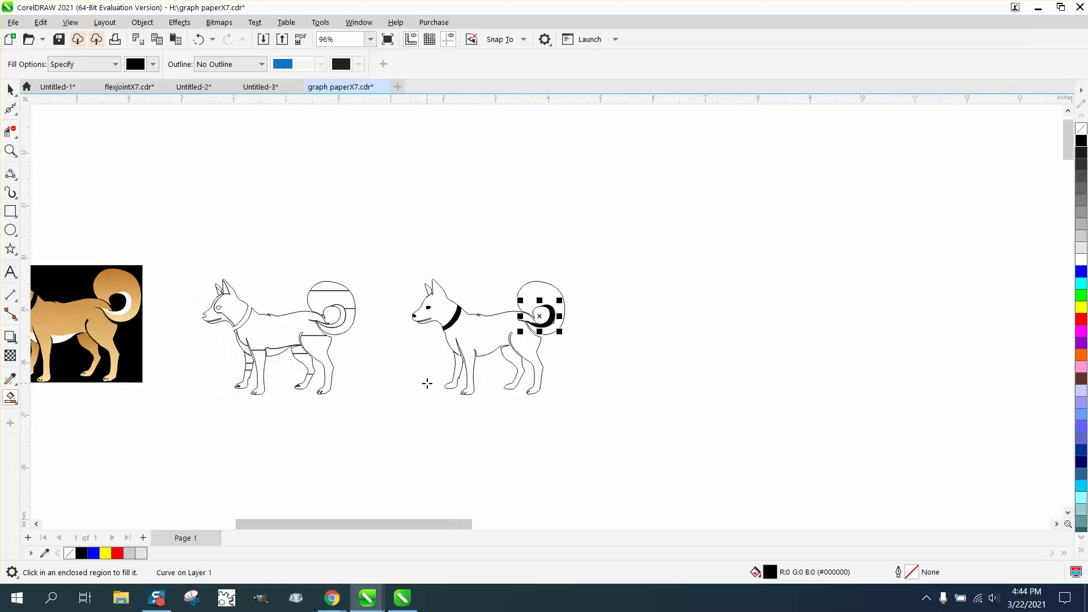
Fill the middle dog's belly and chest patches with black and move each 4 inches right onto the outline dog
{"action": "left_click", "coordinate": [297, 357]}
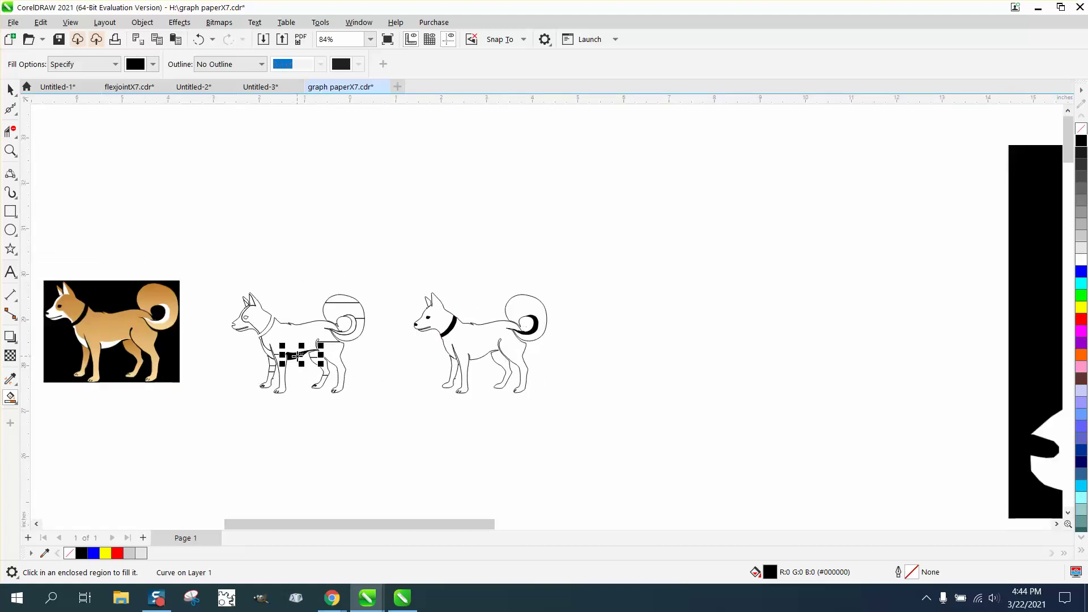
{"action": "key", "text": "Right"}
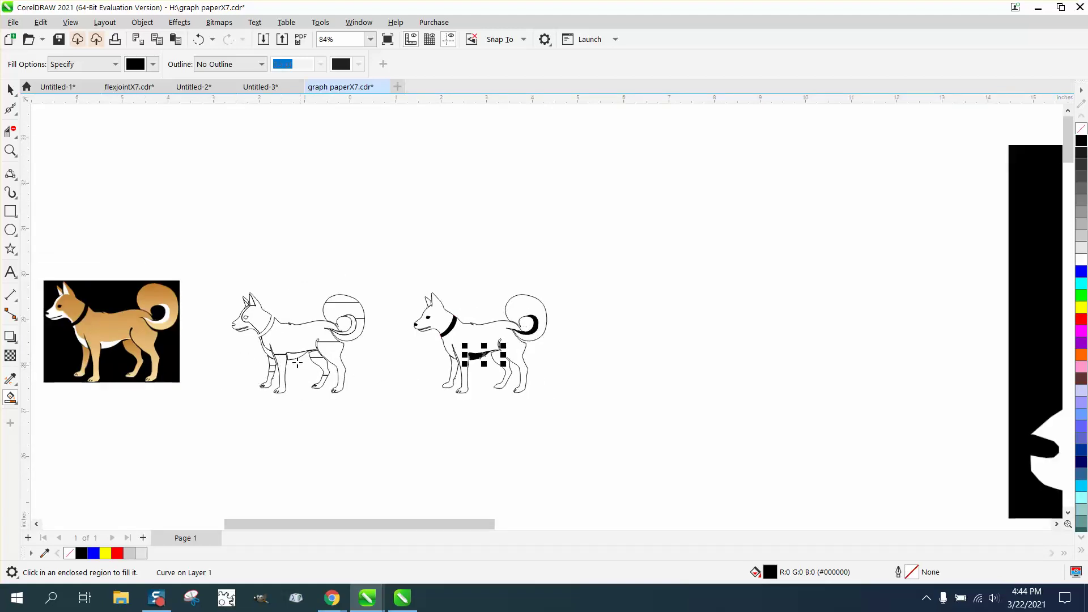
{"action": "left_click", "coordinate": [270, 354]}
{"action": "key", "text": "Right"}
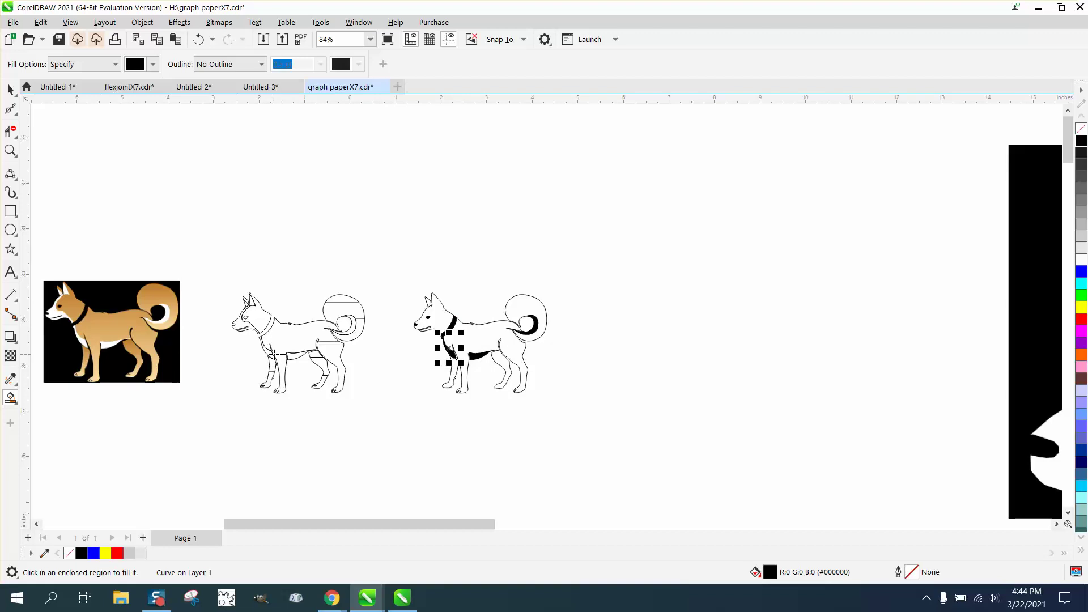
Fill the middle dog's muzzle with black, try moving it right onto the outline dog, and undo the move
{"action": "left_click", "coordinate": [241, 327]}
{"action": "key", "text": "shift+Right"}
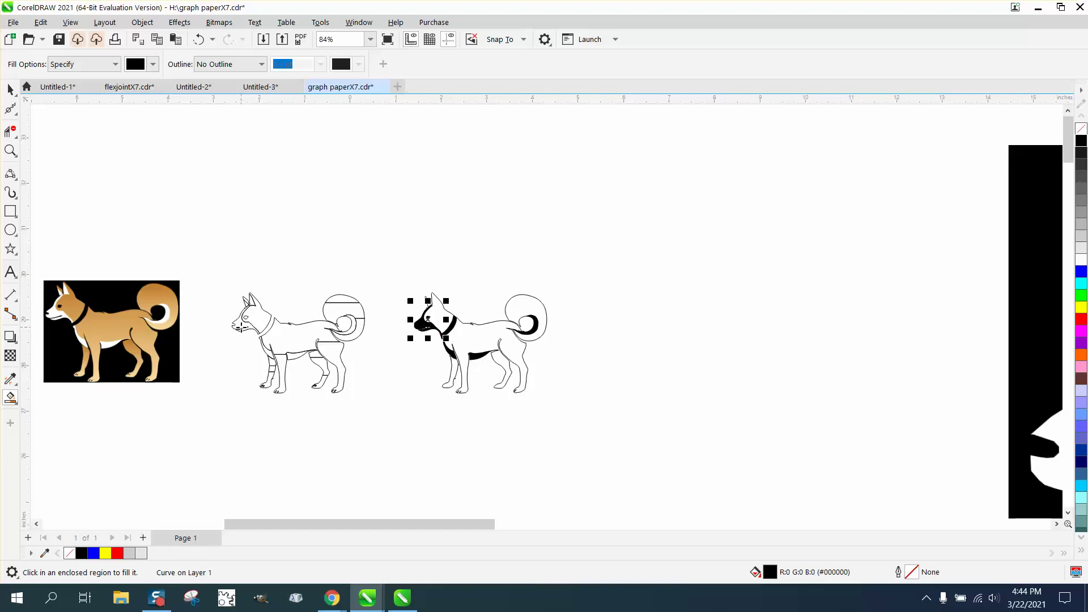
{"action": "left_click", "coordinate": [198, 39]}
Smart-fill the outline dog's head, ears, body, legs and tail with light grey (#CCCCCC) and no outline
{"action": "left_click", "coordinate": [10, 151]}
{"action": "left_click_drag", "start_coordinate": [393, 264], "coordinate": [656, 498]}
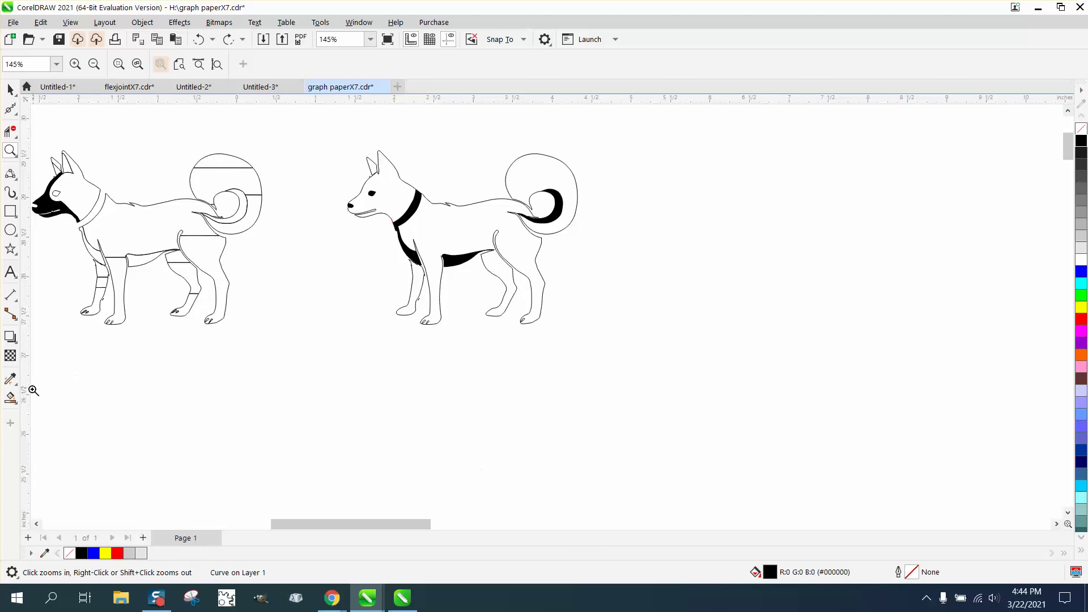
{"action": "left_click", "coordinate": [10, 397]}
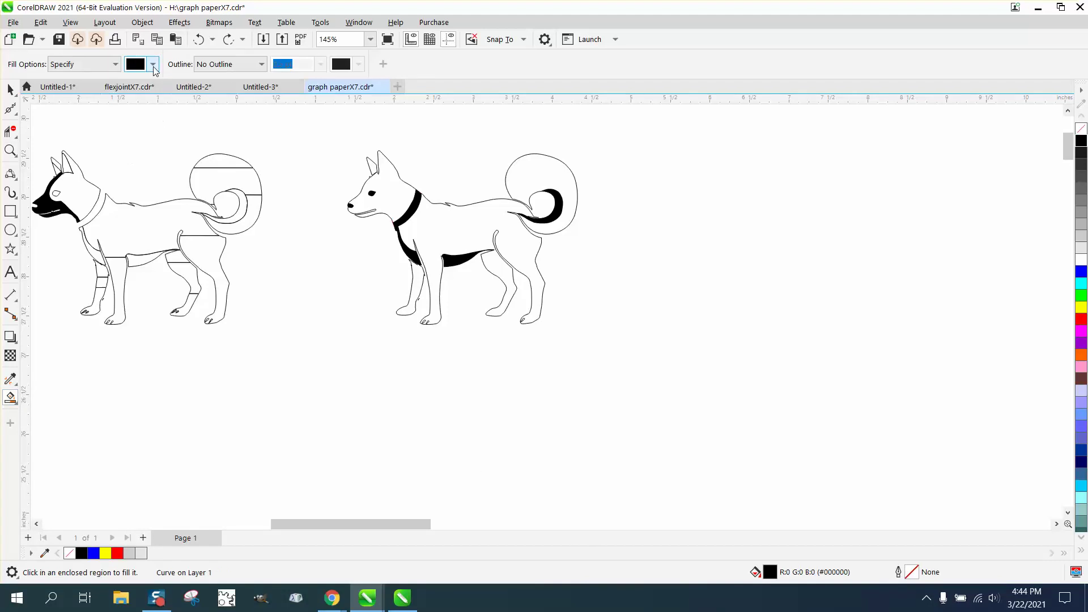
{"action": "left_click", "coordinate": [153, 64]}
{"action": "left_click", "coordinate": [144, 147]}
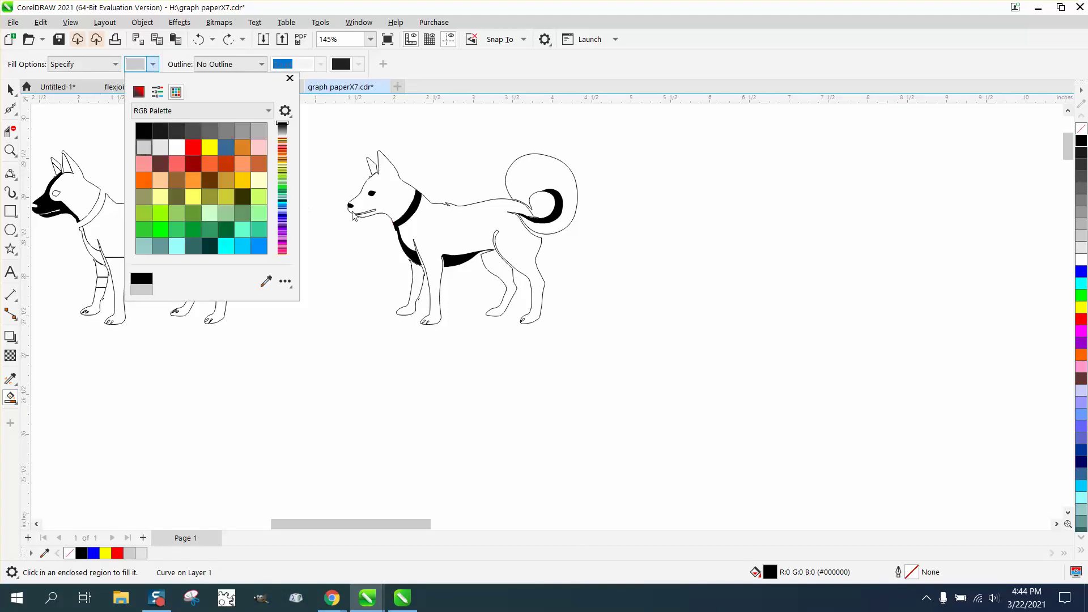
{"action": "left_click", "coordinate": [393, 196]}
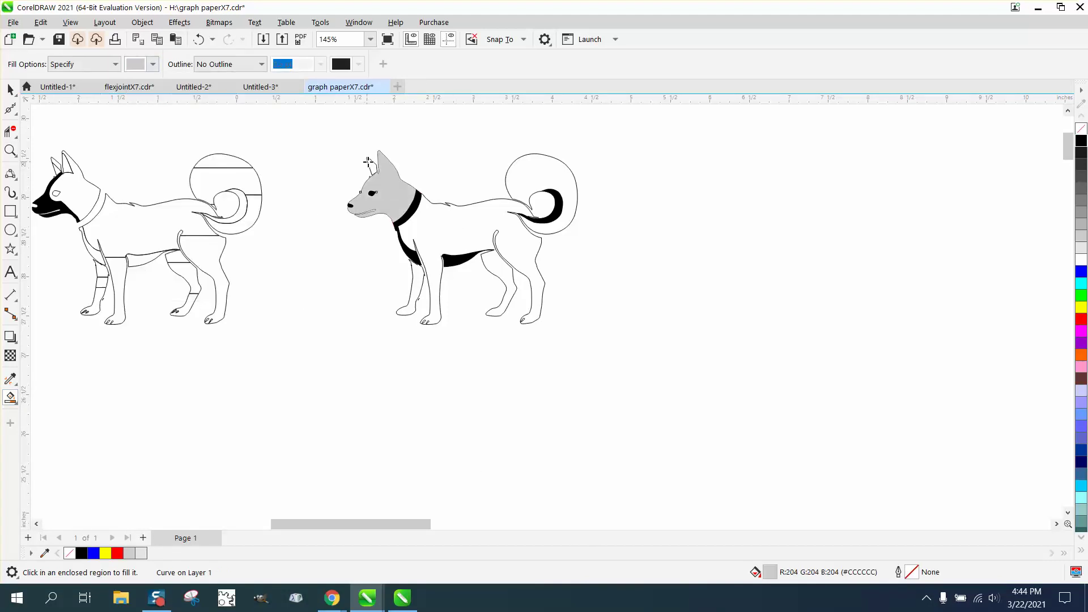
{"action": "left_click", "coordinate": [455, 237]}
{"action": "left_click", "coordinate": [548, 181]}
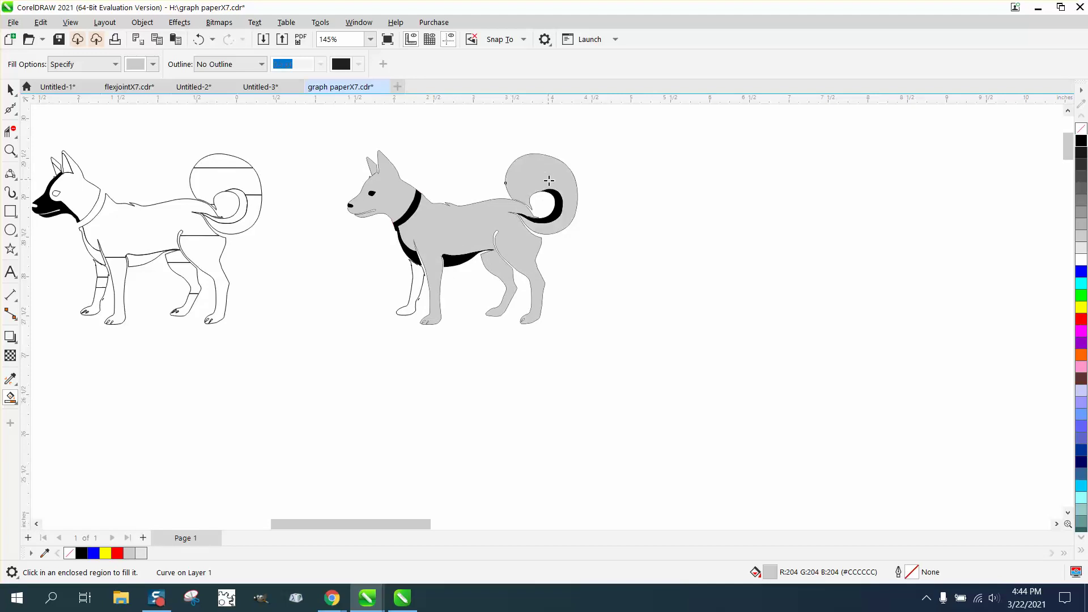
{"action": "left_click", "coordinate": [417, 287]}
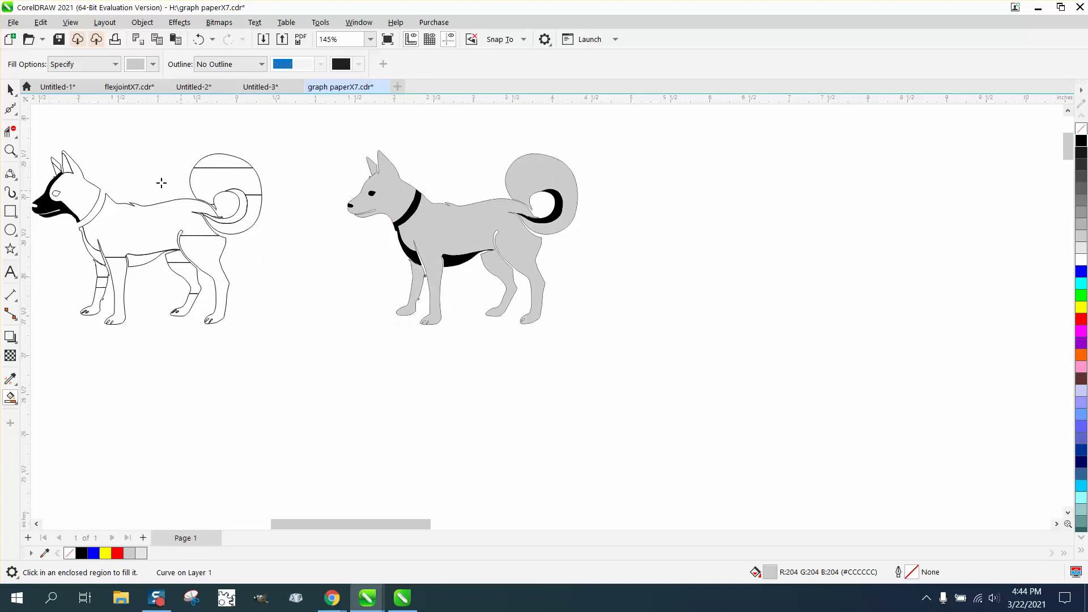
Give all pieces of the grey dog a black 0.5 pt outline that scales with the object
{"action": "left_click", "coordinate": [10, 89]}
{"action": "left_click_drag", "start_coordinate": [311, 114], "coordinate": [659, 379]}
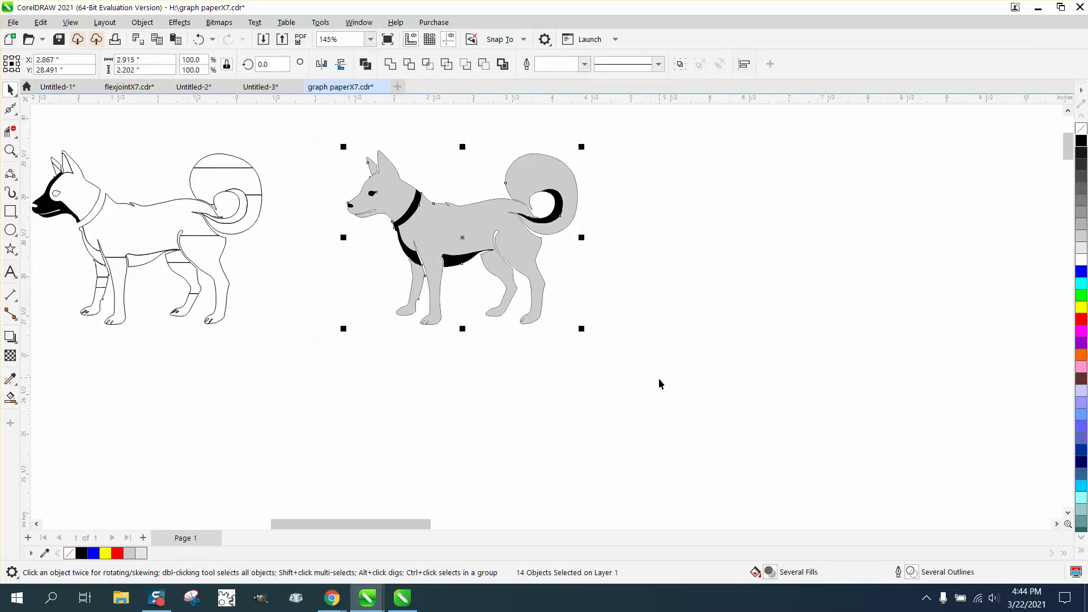
{"action": "double_click", "coordinate": [911, 573]}
{"action": "left_click", "coordinate": [458, 250]}
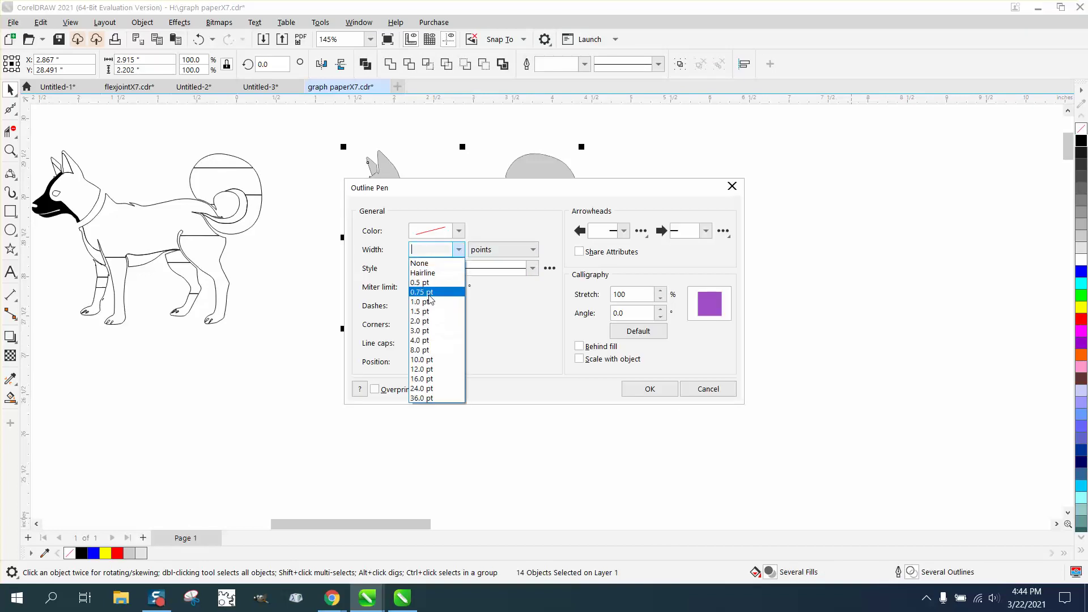
{"action": "left_click", "coordinate": [422, 282]}
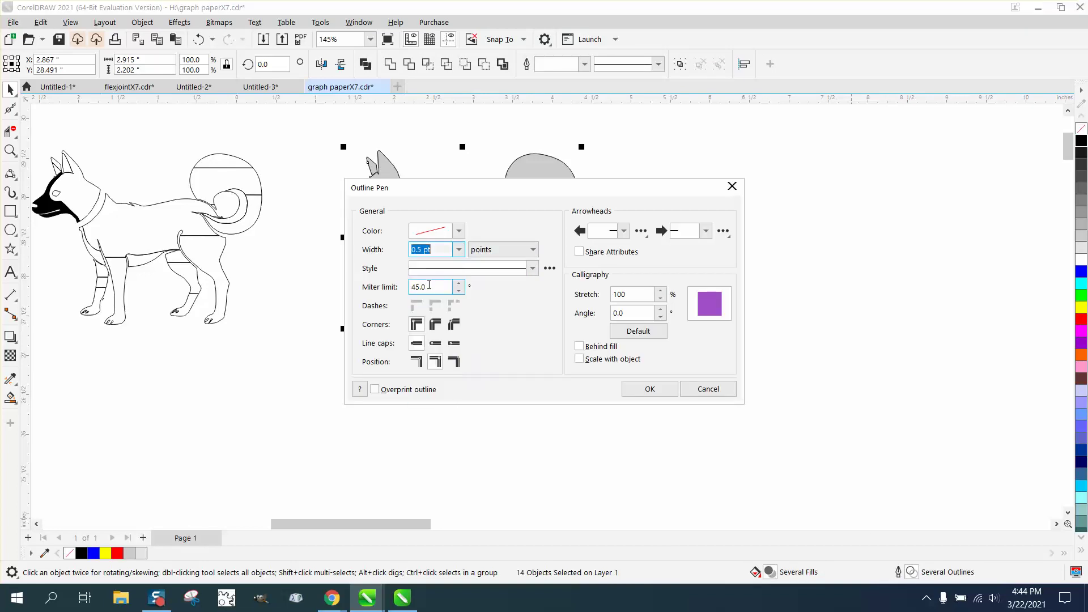
{"action": "left_click", "coordinate": [459, 231]}
{"action": "left_click", "coordinate": [428, 296]}
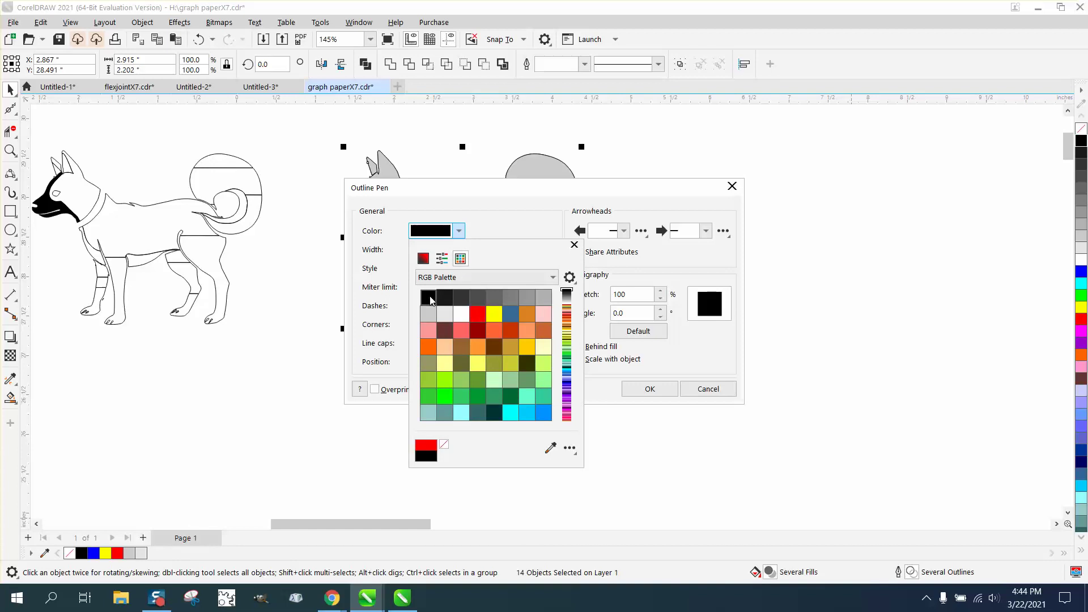
{"action": "left_click", "coordinate": [586, 363]}
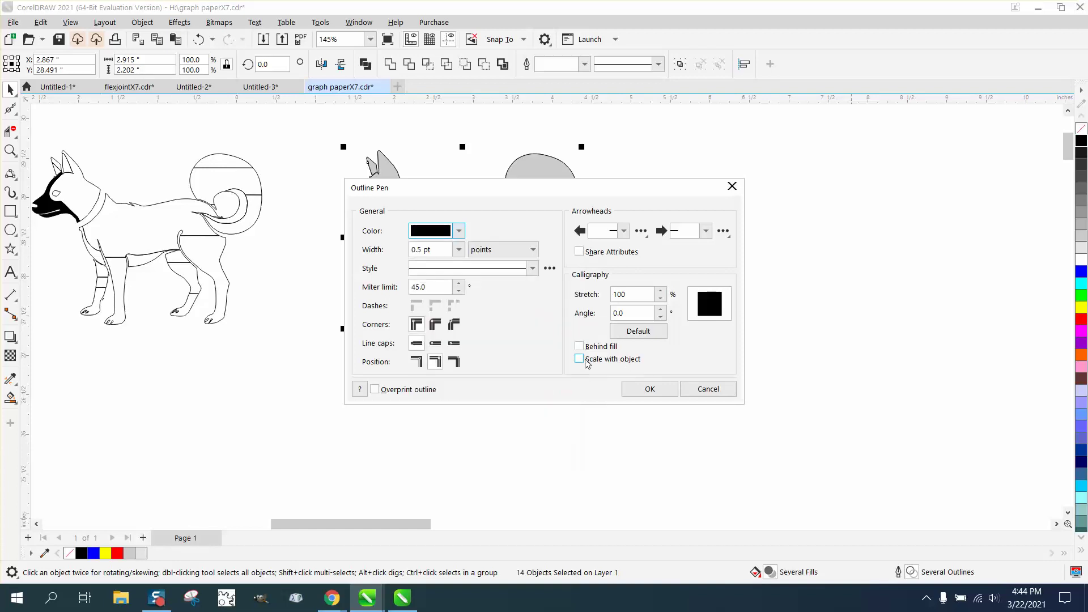
{"action": "left_click", "coordinate": [646, 389]}
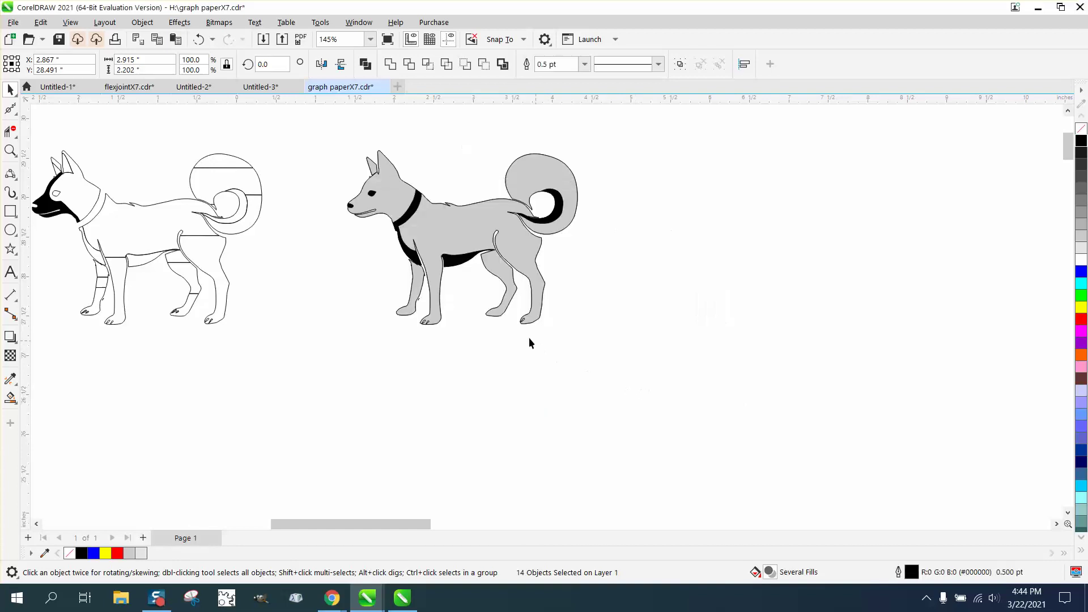
Enlarge the whole grey dog proportionally to about 10.2 inches wide and 7.7 inches high
{"action": "scroll", "coordinate": [478, 315], "scroll_direction": "down", "scroll_amount": 2}
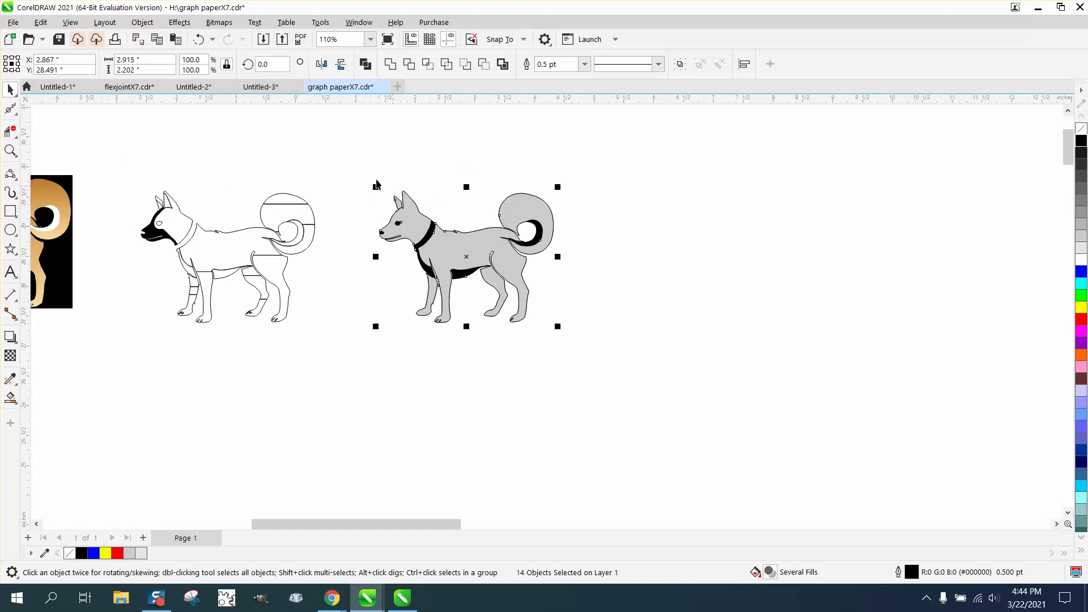
{"action": "left_click_drag", "start_coordinate": [366, 180], "coordinate": [880, 513]}
{"action": "scroll", "coordinate": [486, 308], "scroll_direction": "down", "scroll_amount": 2}
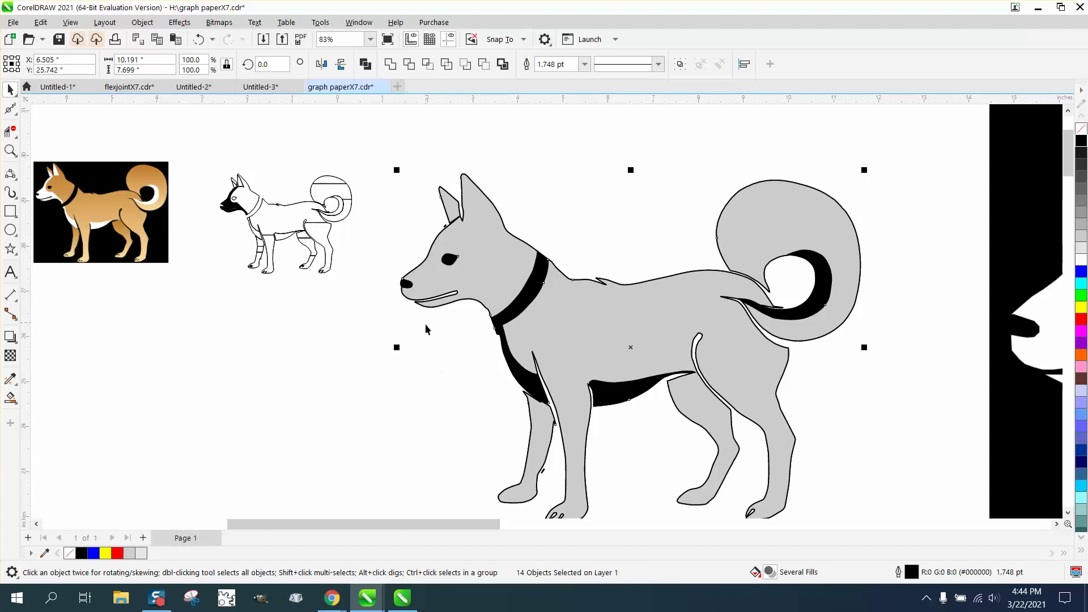
Change the fill of the enlarged dog's chest patch, belly patch and inner tail crescent to white
{"action": "left_click", "coordinate": [440, 361]}
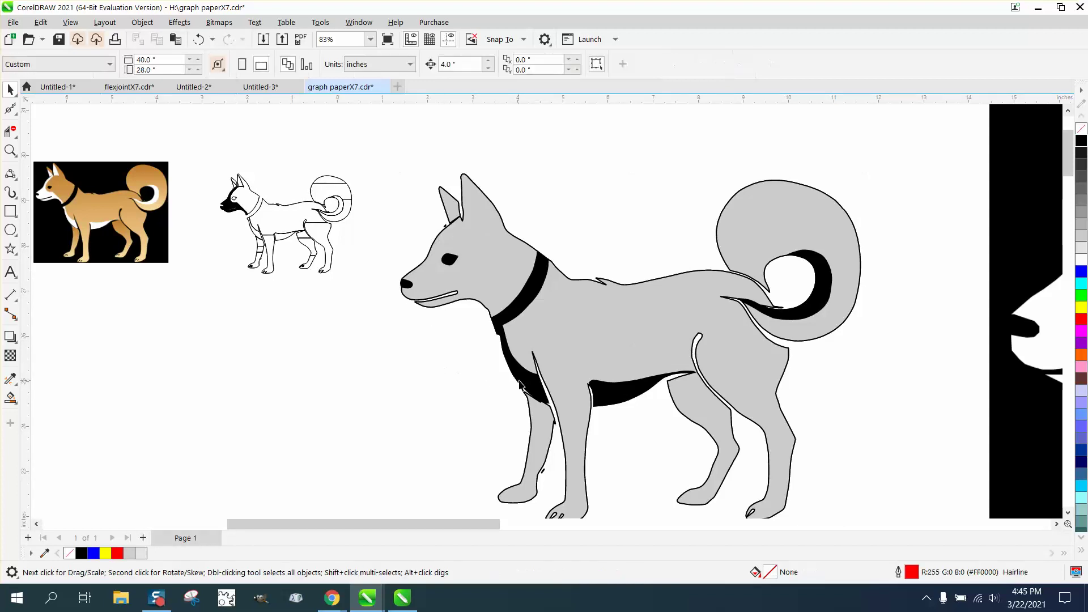
{"action": "left_click", "coordinate": [521, 385]}
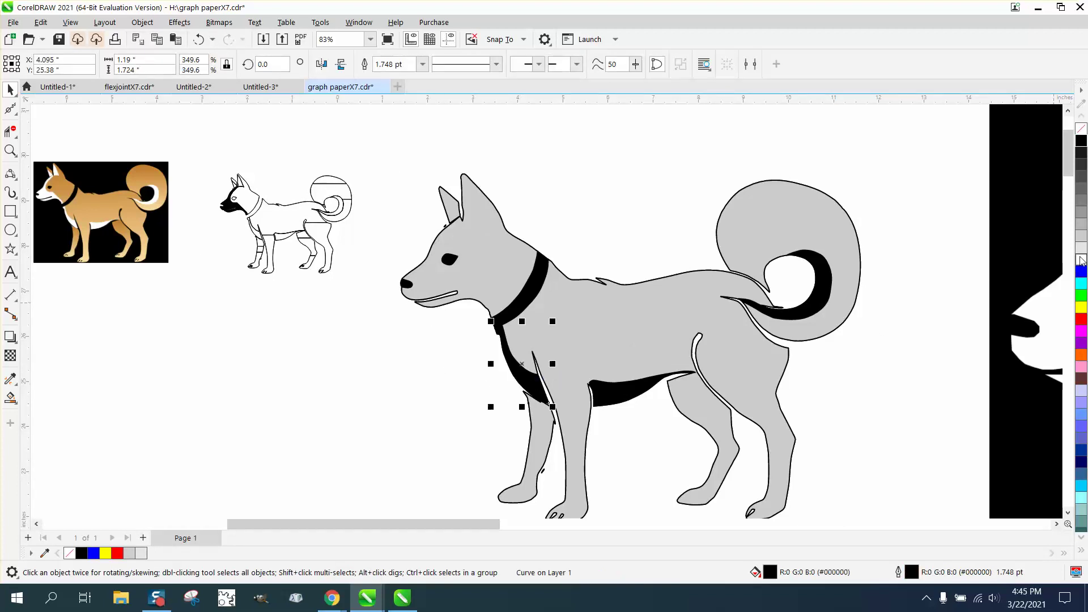
{"action": "left_click", "coordinate": [1083, 262]}
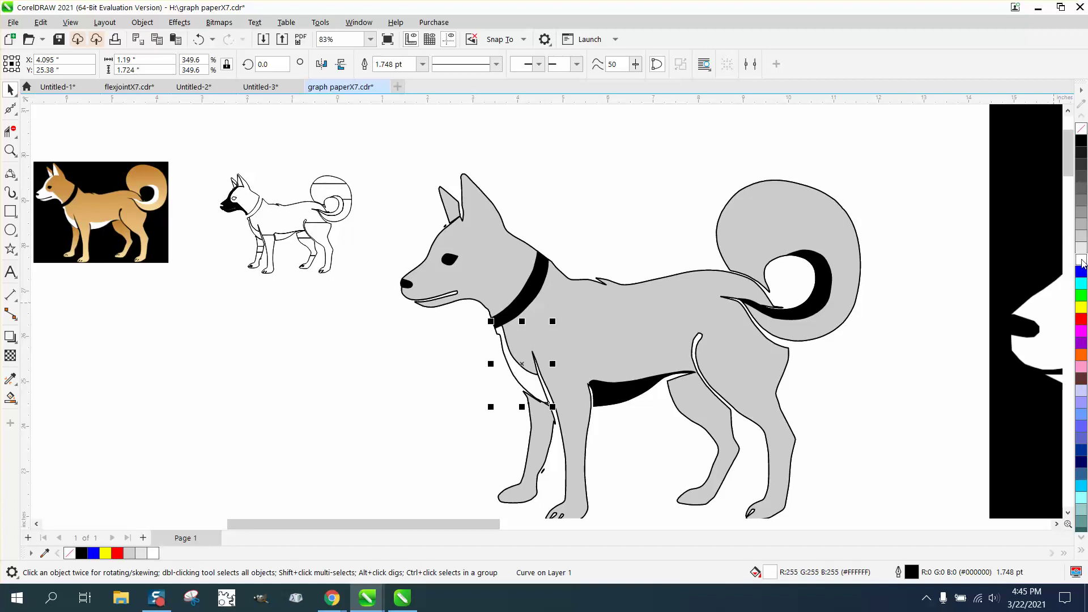
{"action": "left_click", "coordinate": [605, 396]}
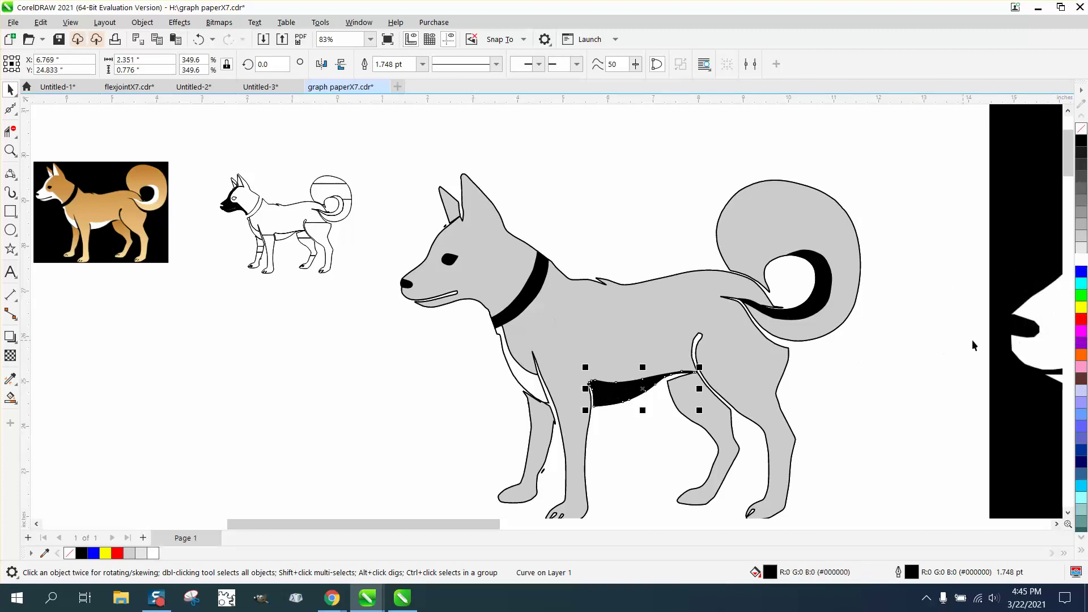
{"action": "left_click", "coordinate": [1082, 262]}
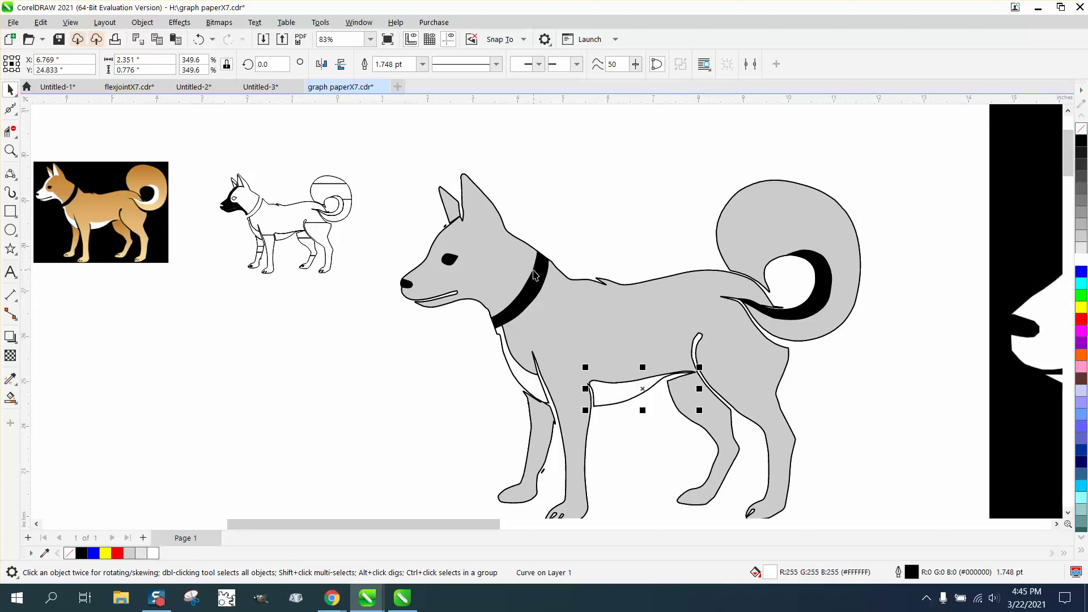
{"action": "left_click", "coordinate": [822, 298]}
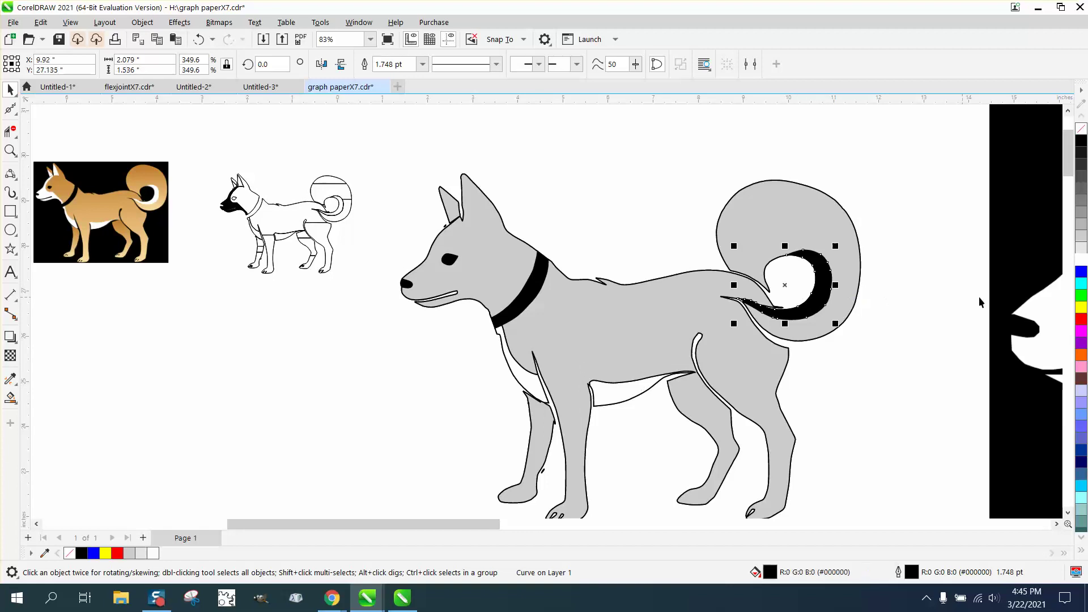
{"action": "left_click", "coordinate": [1081, 261]}
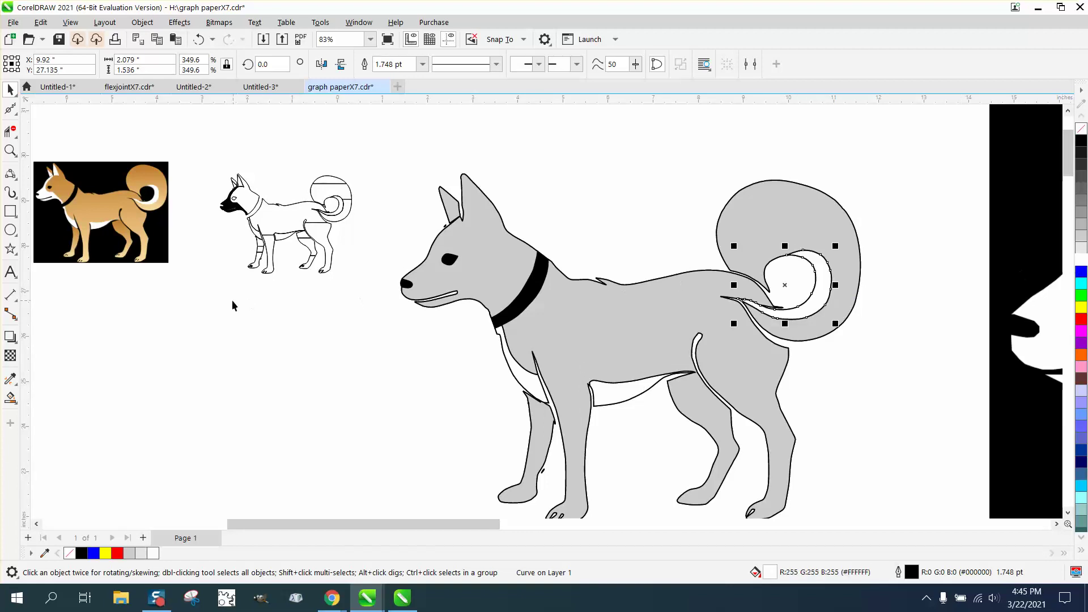
Examine the enlarged grey dog close up
{"action": "scroll", "coordinate": [229, 300], "scroll_direction": "down", "scroll_amount": 3}
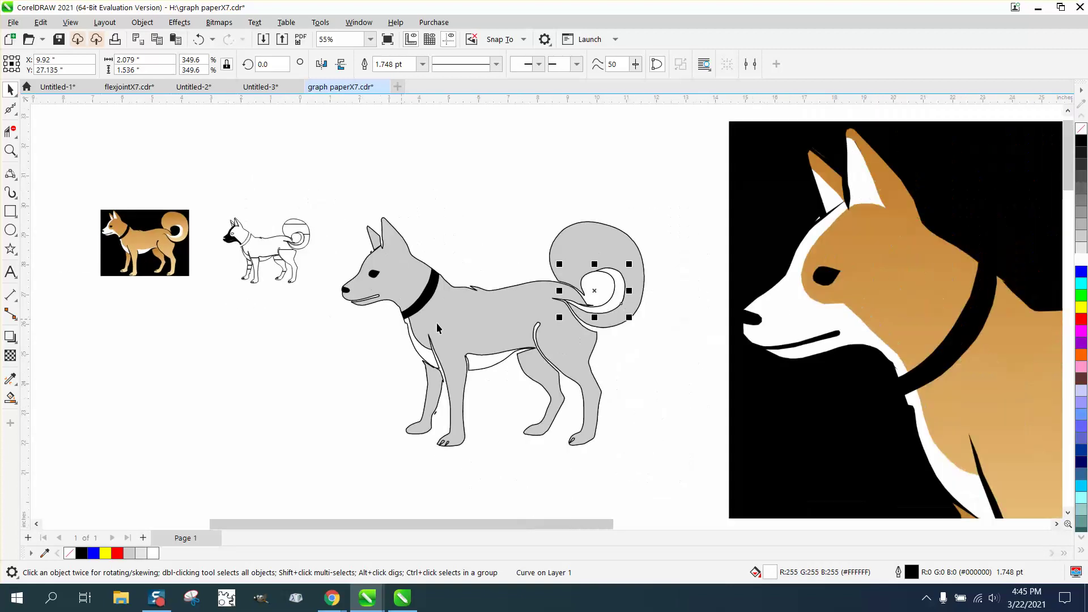
{"action": "scroll", "coordinate": [437, 327], "scroll_direction": "down", "scroll_amount": 1}
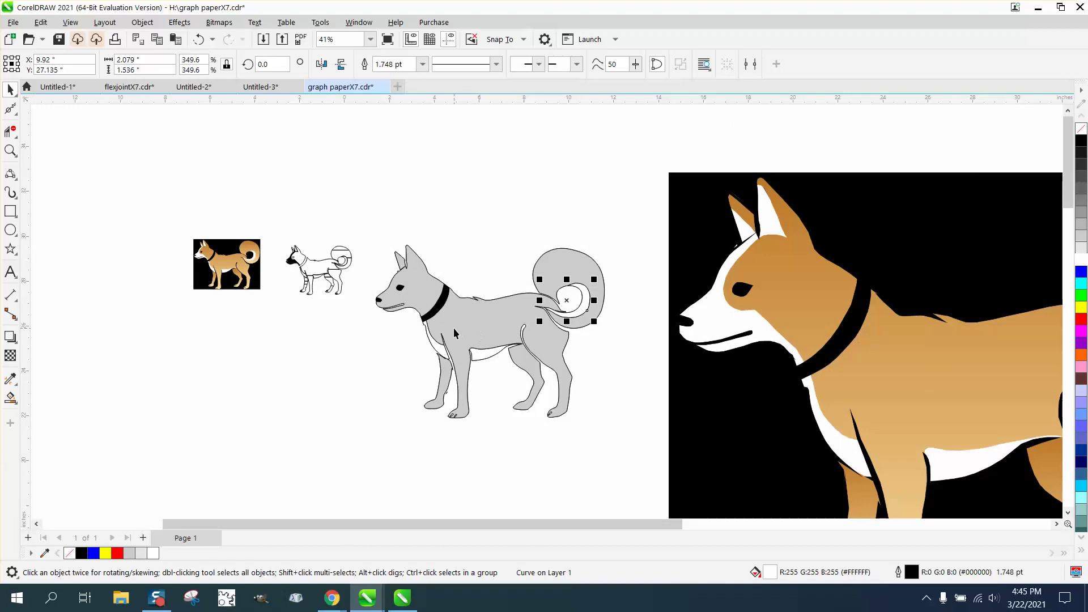
{"action": "left_click", "coordinate": [10, 150]}
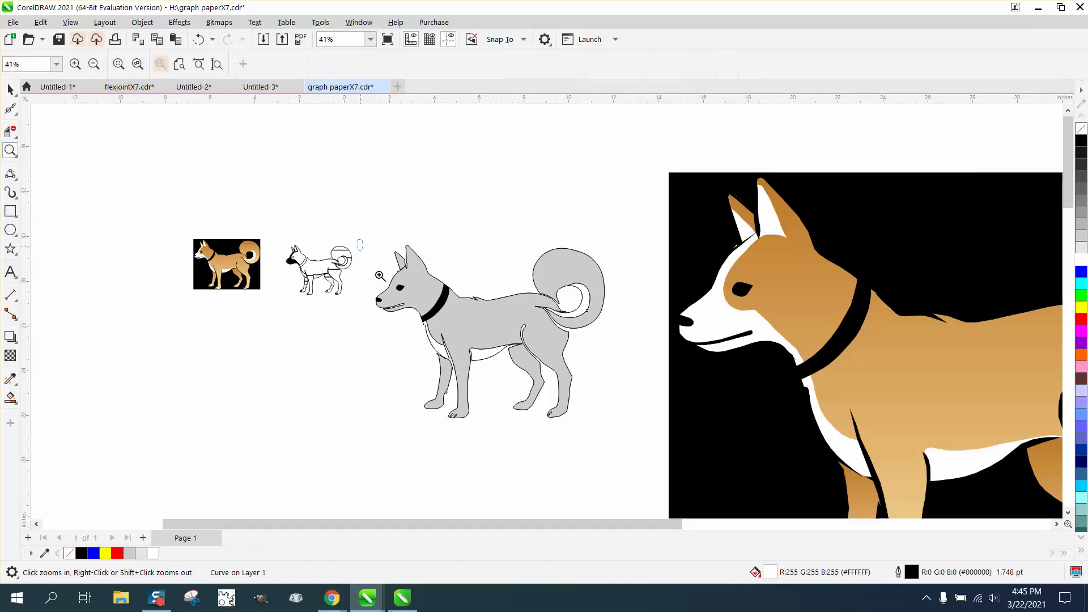